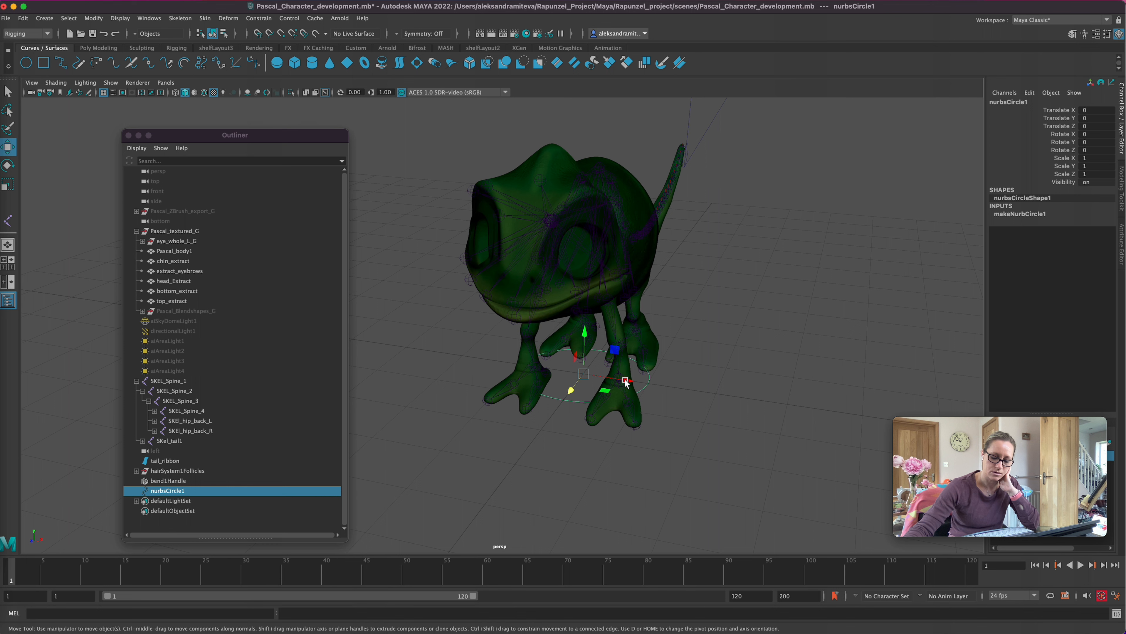
Move the NURBS circle about 2.2 units along X beside the character and rename it CTRL_foot_L.
left_click_drag(625, 380, 777, 417)
left_click_drag(779, 409, 744, 485, "alt")
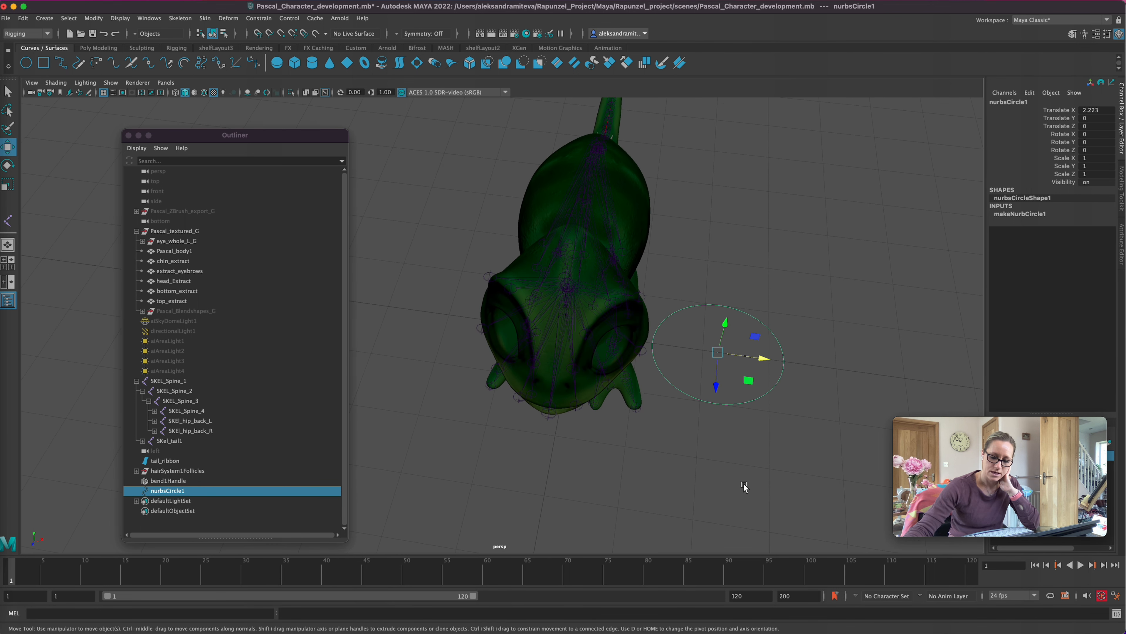
double_click(193, 492)
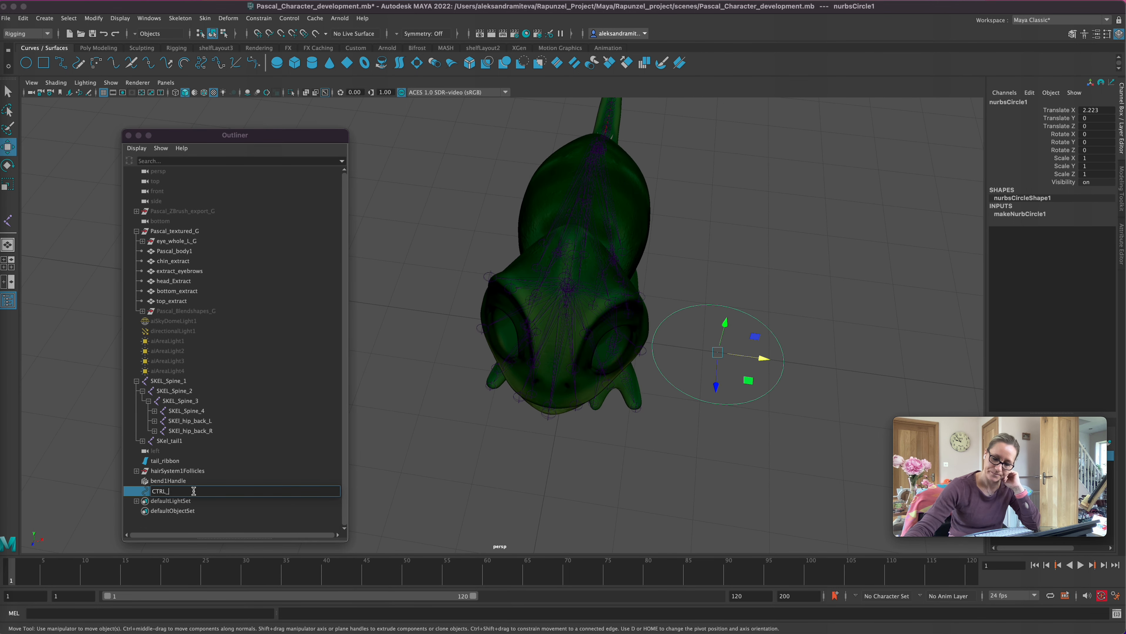
key("Return")
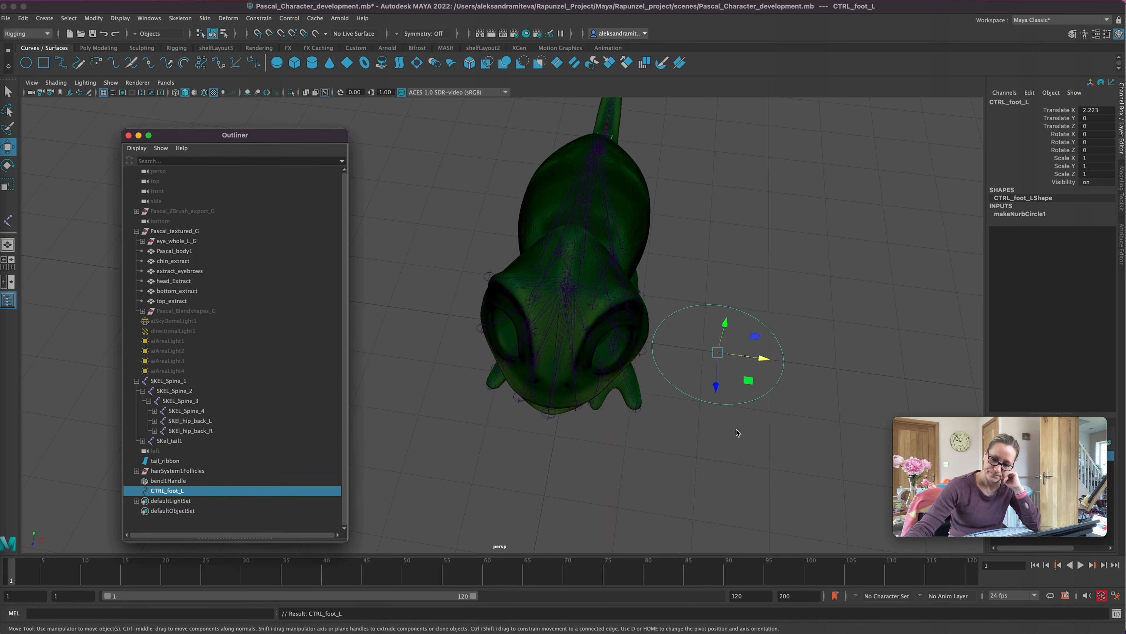
Scale CTRL_foot_L to about 0.47 in X and position it around the character's left front foot.
key("r")
left_click_drag(758, 357, 735, 355)
left_click_drag(797, 468, 746, 449, "alt")
middle_click_drag(792, 449, 772, 406, "alt")
left_click_drag(757, 483, 770, 462, "alt")
key("w")
left_click_drag(719, 407, 679, 443)
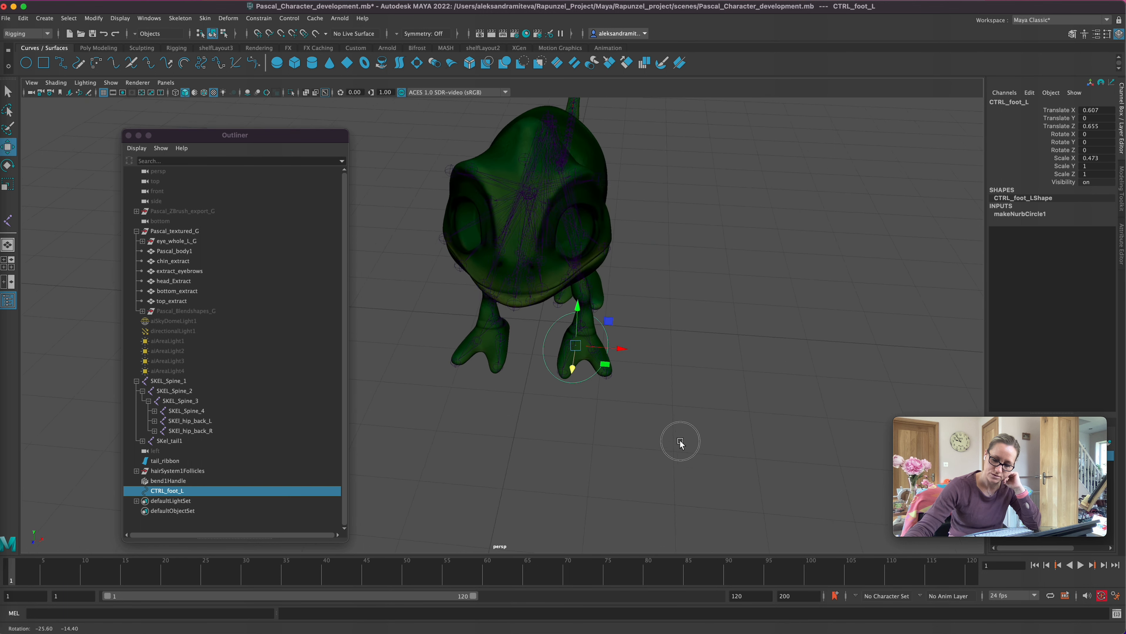
right_click_drag(664, 442, 758, 369, "alt")
mouse_move(641, 355)
left_mouse_down()
mouse_move(666, 370)
mouse_move(647, 347)
left_mouse_up()
Move the side and corner control vertices of CTRL_foot_L so the curve starts following the foot's outline.
left_click(1122, 188)
left_click(1028, 117)
left_click_drag(695, 361, 682, 360)
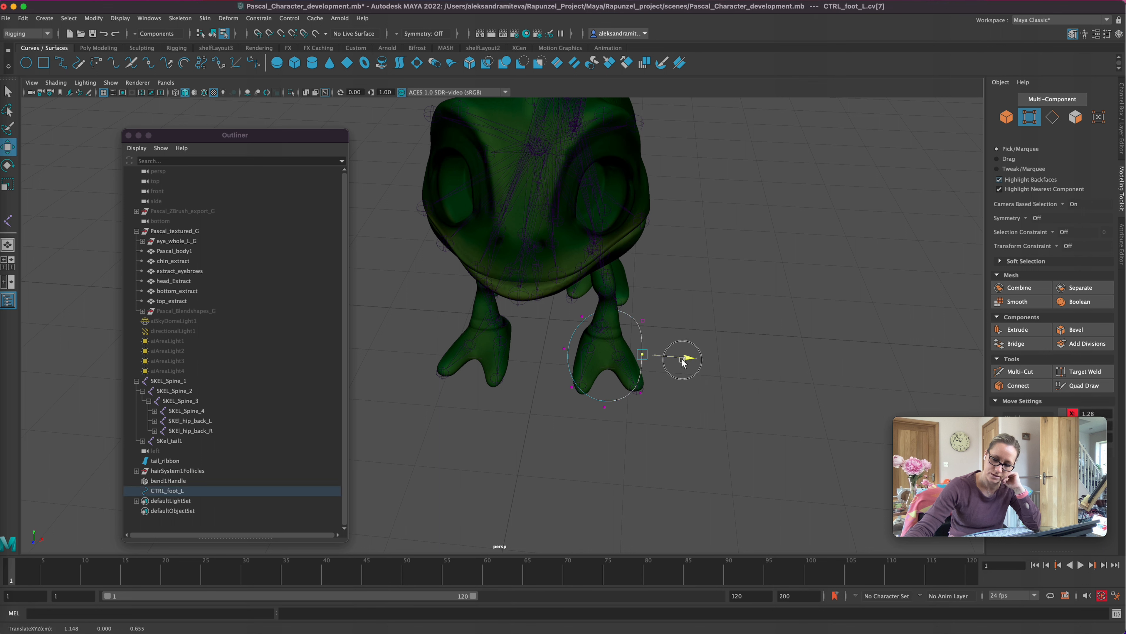
left_click_drag(558, 348, 612, 356)
left_click(639, 395)
left_click_drag(687, 398, 711, 401)
left_click(643, 321)
left_click_drag(686, 323, 672, 321)
left_click(567, 383)
left_click_drag(565, 382, 601, 389)
Refine the front and side control vertices of CTRL_foot_L to fit evenly around the toes.
left_click_drag(664, 460, 684, 402, "alt")
left_click(591, 409)
left_click_drag(579, 409, 584, 408)
left_click_drag(651, 422, 646, 454, "alt")
left_click(635, 441)
left_click_drag(609, 371, 647, 425)
left_click_drag(576, 415, 719, 442)
left_click(631, 353)
left_click_drag(678, 357, 685, 358)
left_click(574, 349)
left_click_drag(615, 353, 608, 349)
mouse_move(694, 471)
left_mouse_down("alt")
mouse_move(652, 452)
mouse_move(679, 455)
left_mouse_up("alt")
Duplicate CTRL_foot_L, move the copy along X onto the right front foot, and rename it CTRL_foot_R.
left_click(167, 490)
mouse_move(577, 342)
left_mouse_down("alt")
mouse_move(593, 322)
mouse_move(586, 337)
left_mouse_up("alt")
left_click_drag(657, 440, 714, 446, "alt")
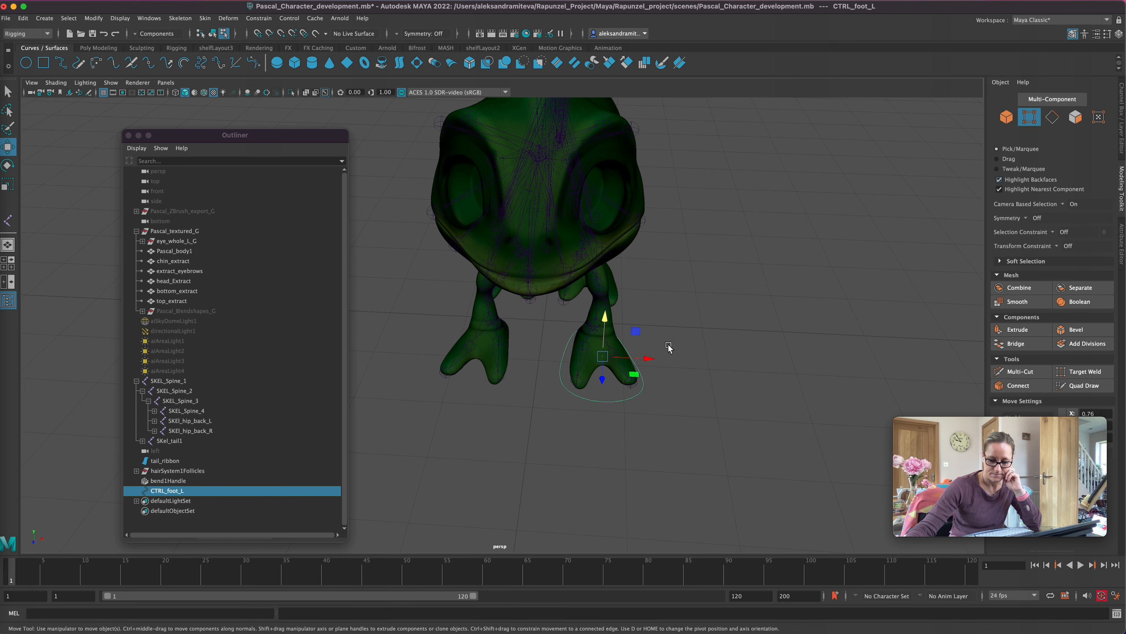
middle_click_drag(667, 353, 528, 371)
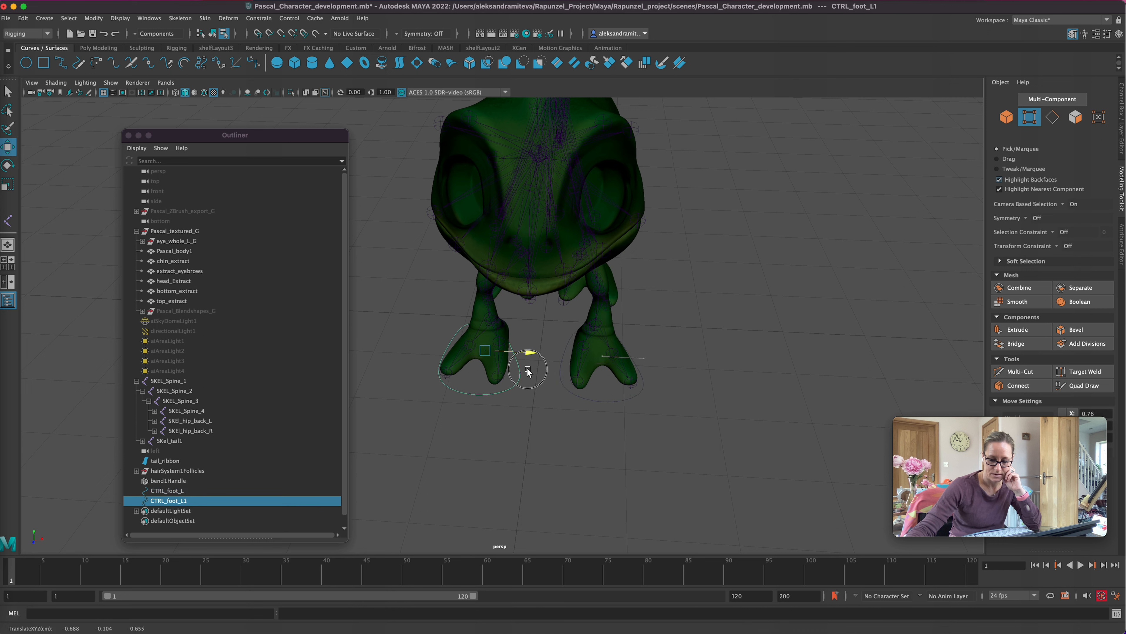
double_click(194, 502)
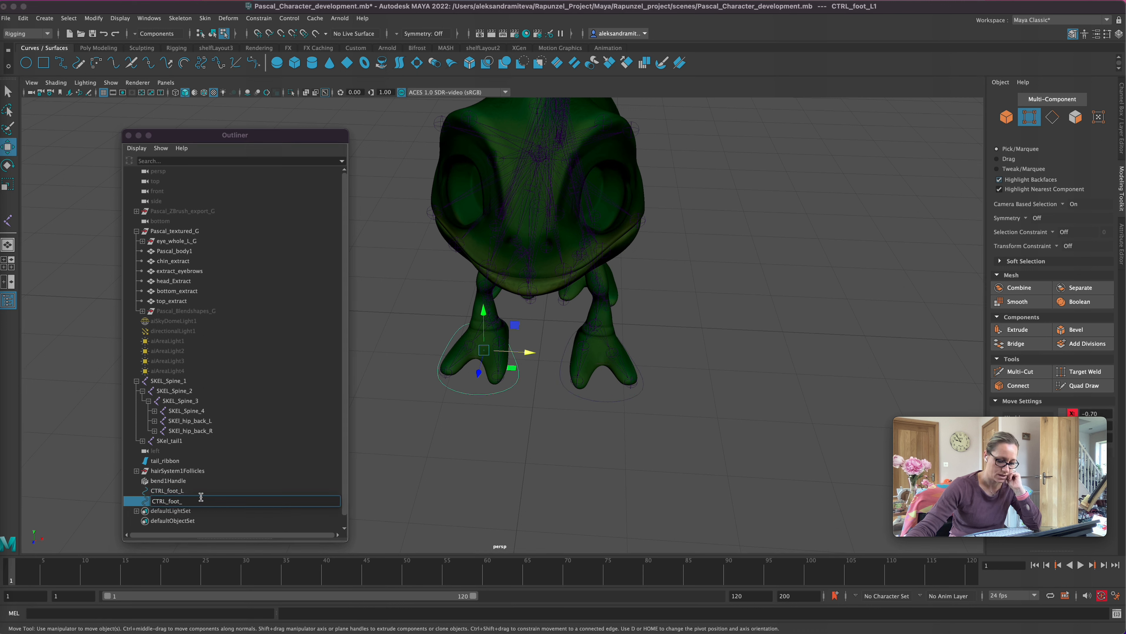
type("R")
key("Return")
Enable drawing overrides on the CTRL_foot_L shape and set its index color to blue.
left_click(632, 461)
left_click_drag(631, 461, 497, 450, "alt")
left_click_drag(581, 365, 650, 453)
left_click(586, 372)
mouse_move(491, 459)
left_mouse_down("alt")
mouse_move(543, 461)
mouse_move(505, 455)
left_mouse_up("alt")
left_click(178, 491)
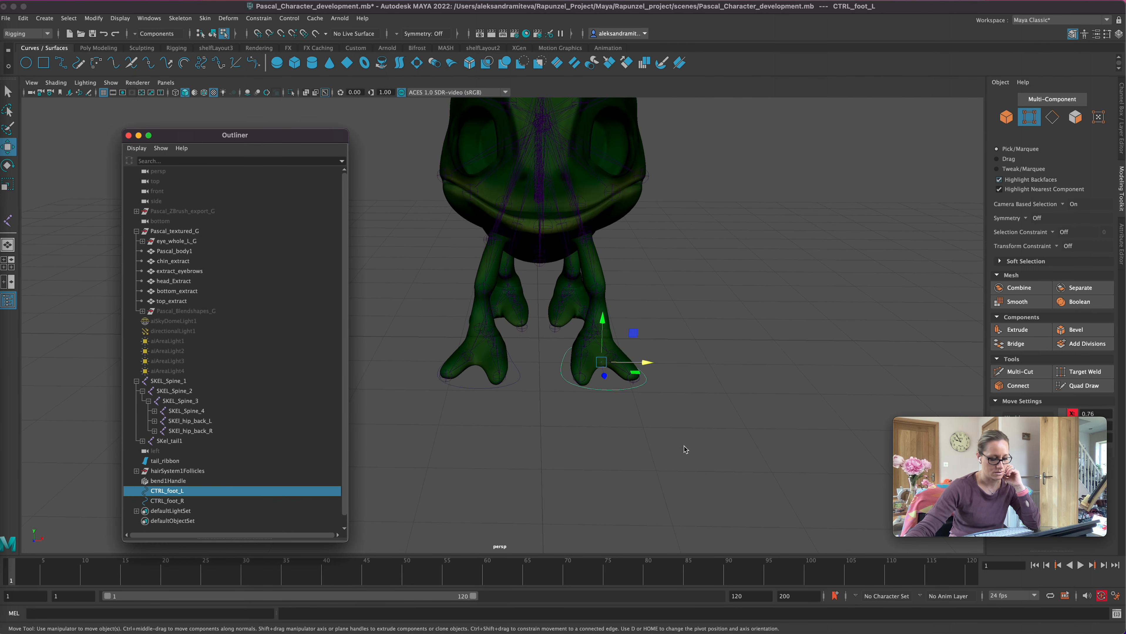
key("ctrl+a")
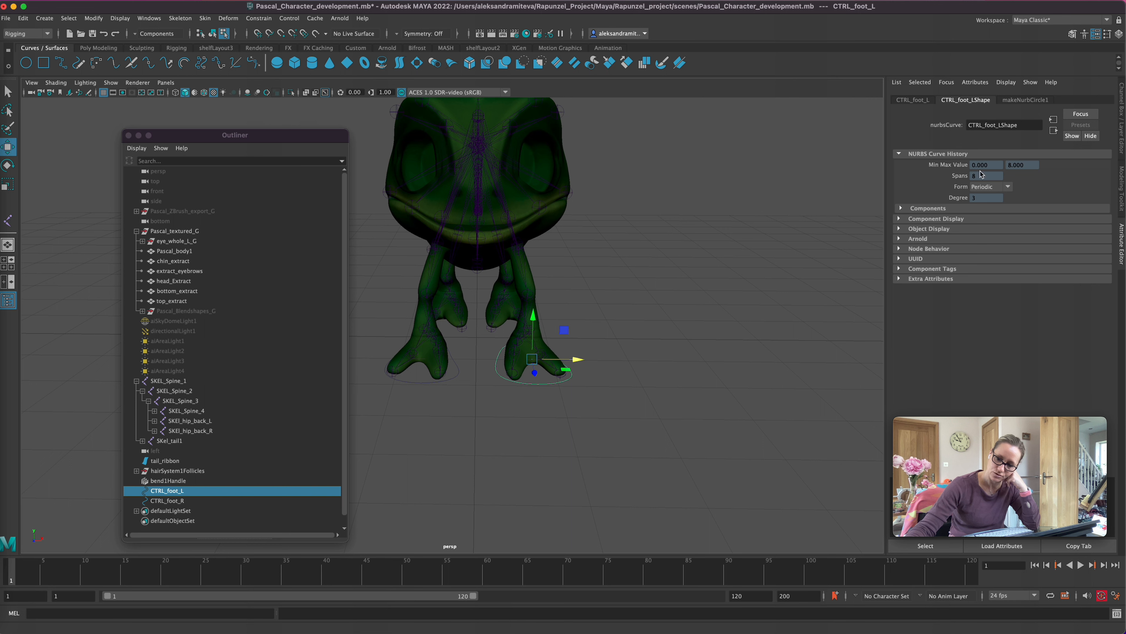
left_click(899, 219)
left_click(910, 219)
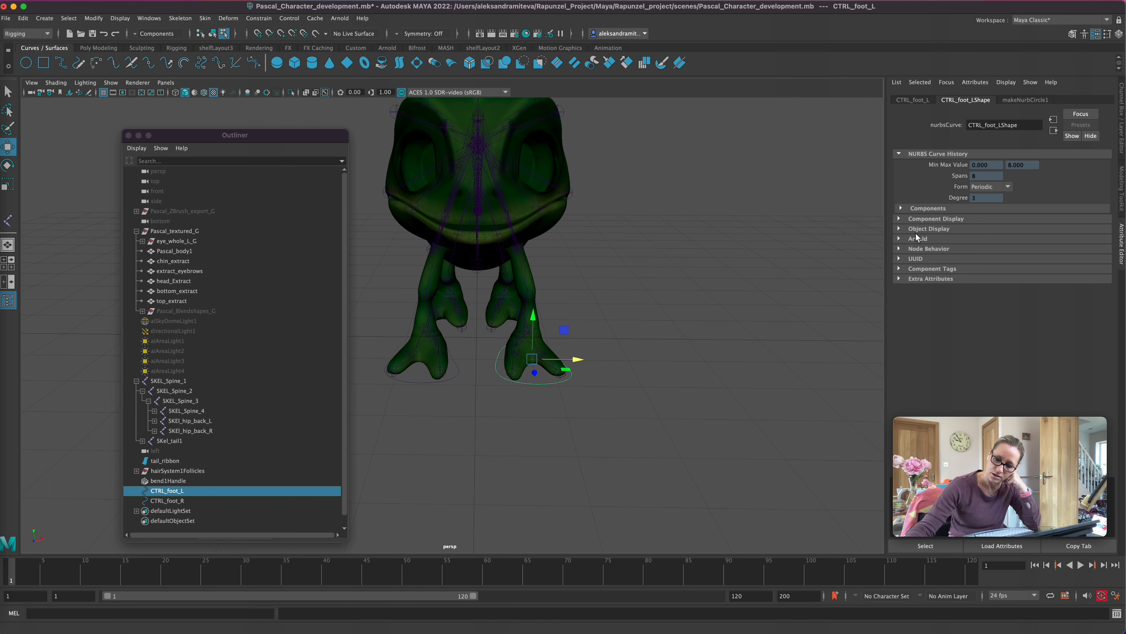
left_click(901, 229)
left_click(904, 316)
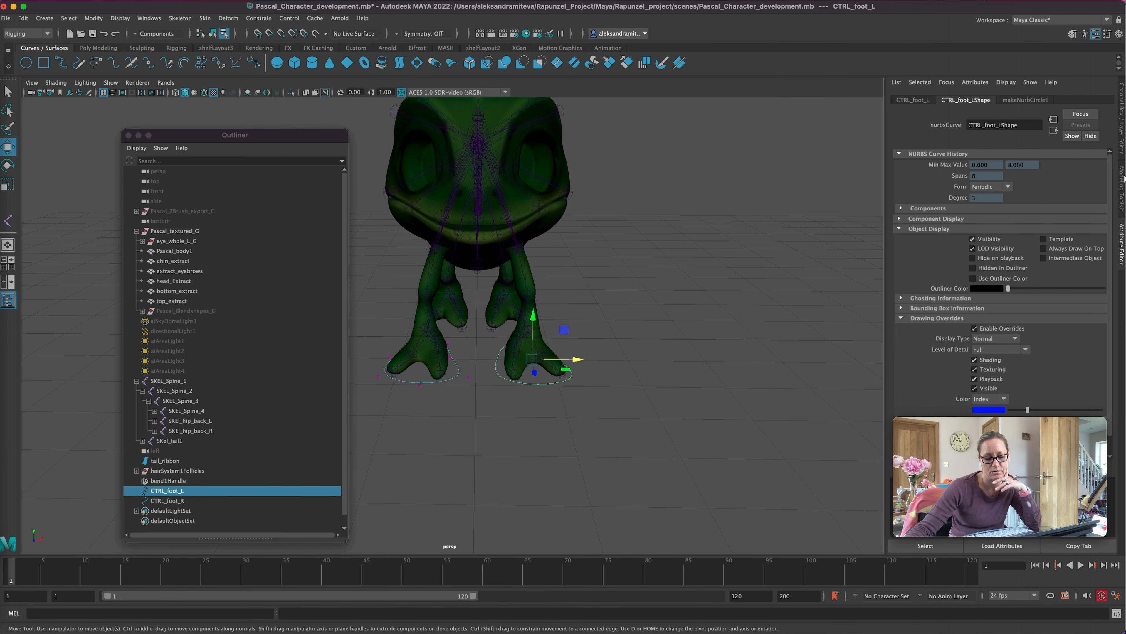
Enable drawing overrides on the CTRL_foot_R shape and set its index color to red.
double_click(1123, 179)
left_click(1005, 119)
left_click(1118, 185)
left_click(1005, 119)
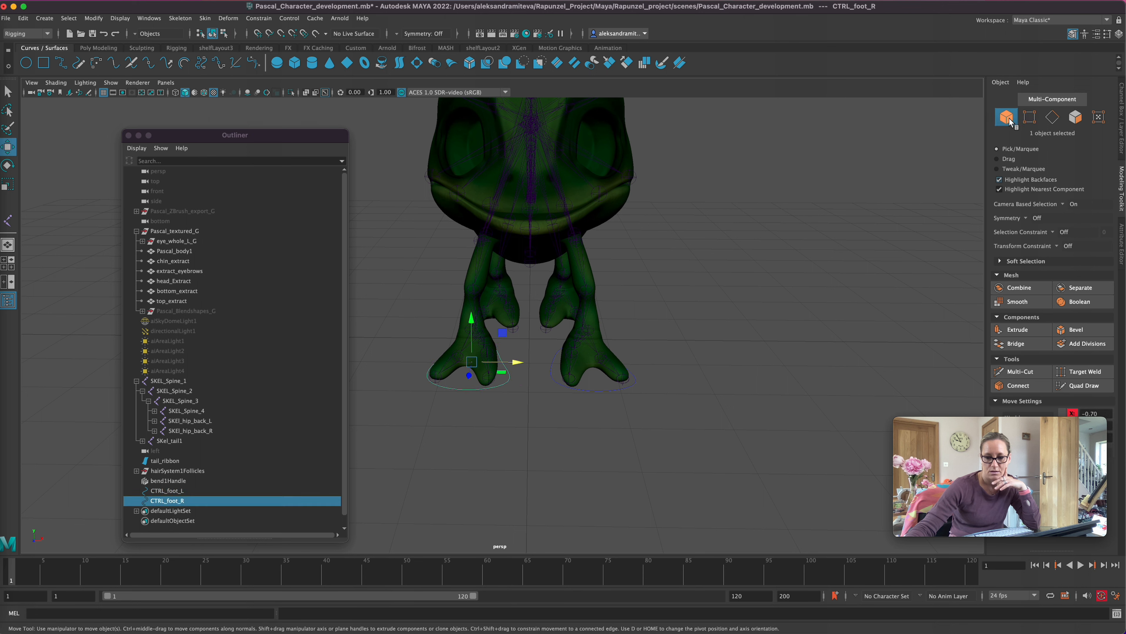
left_click(1119, 250)
left_click(972, 329)
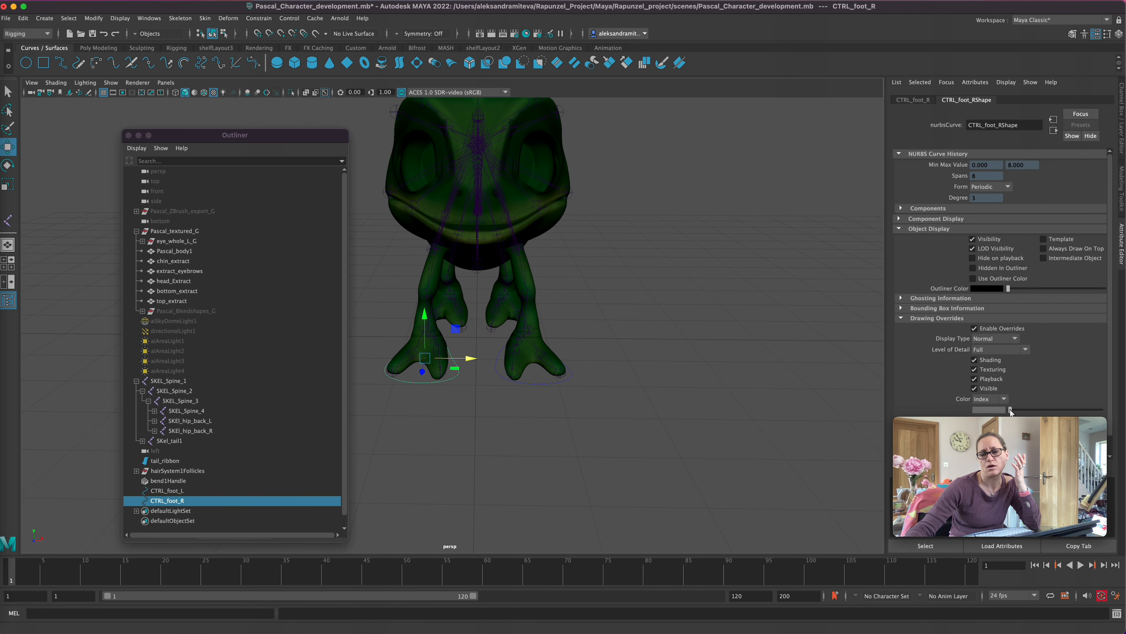
left_click(647, 446)
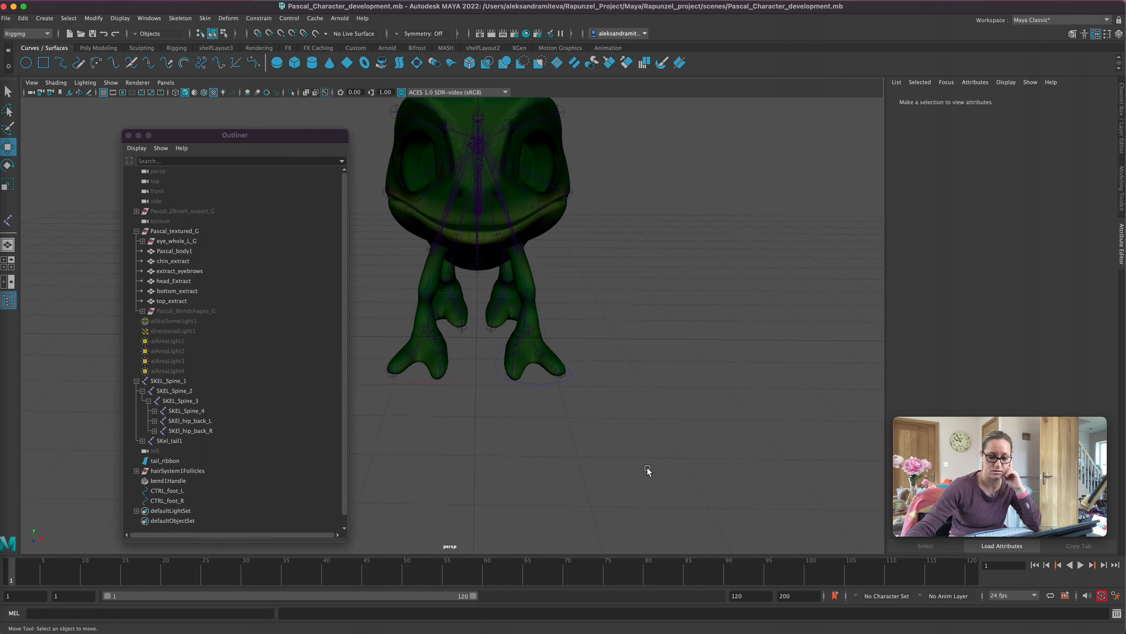
Duplicate CTRL_foot_L and scale the copy down uniformly to sit inside the foot control.
left_click(542, 380)
left_click_drag(542, 380, 662, 408, "alt")
key("ctrl+d")
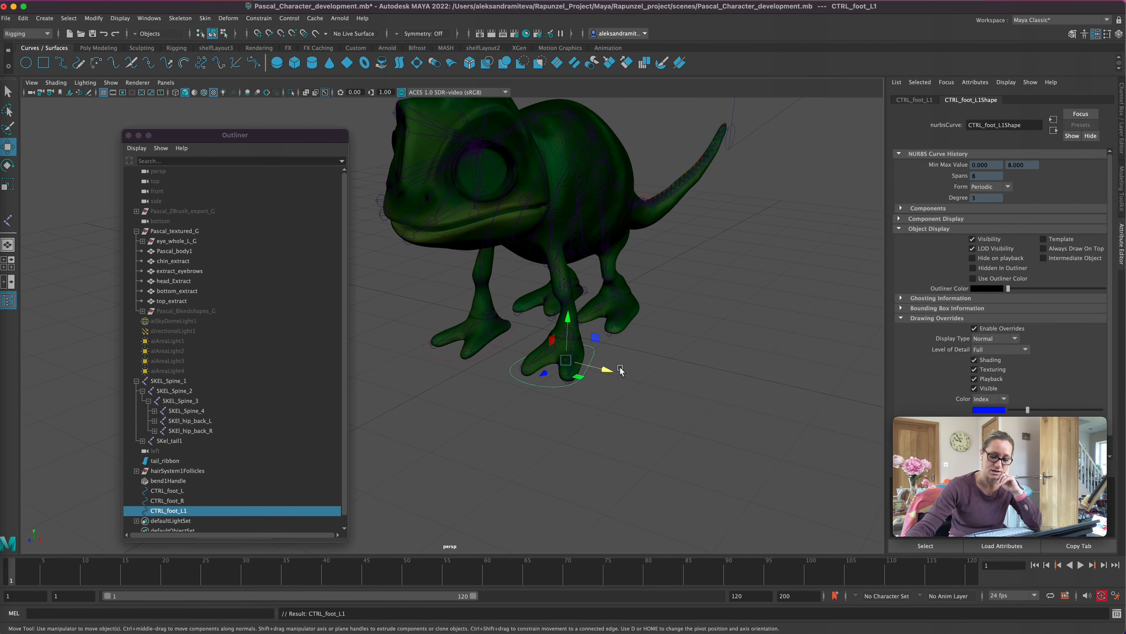
key("r")
left_click_drag(565, 360, 548, 367)
scroll(564, 400, "up", 3)
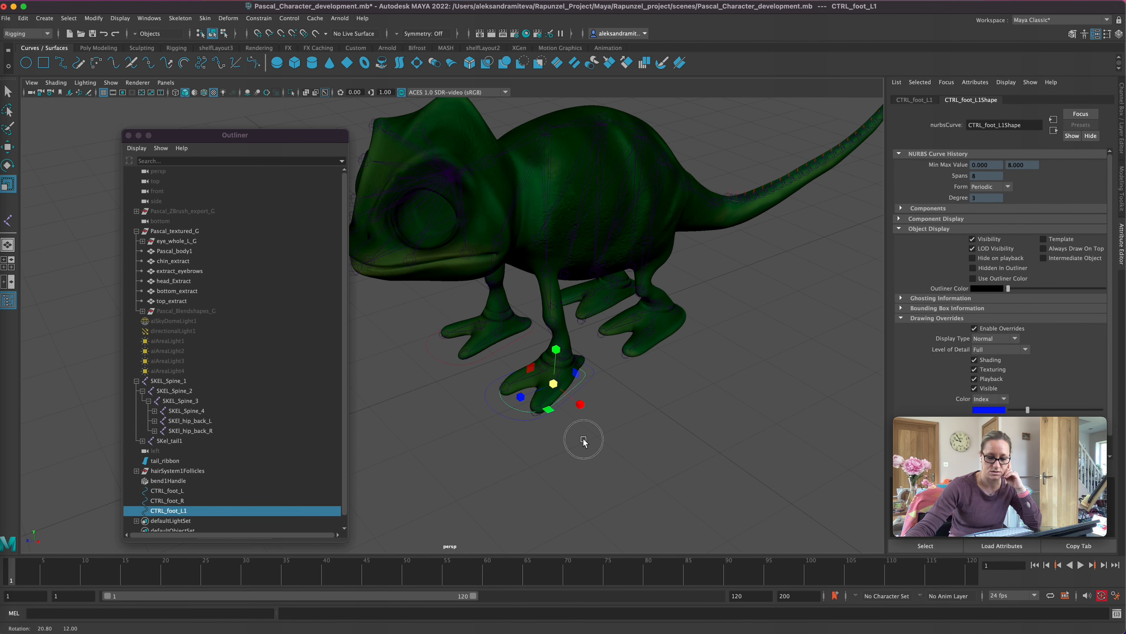
Fit the scaled copy around the toes of the left front foot and rename it CTRL_toes_L.
key("w")
left_click_drag(529, 390, 646, 457)
right_click_drag(646, 457, 705, 419, "alt")
key("r")
left_click_drag(626, 349, 635, 351)
left_click_drag(658, 422, 643, 375, "alt")
double_click(198, 511)
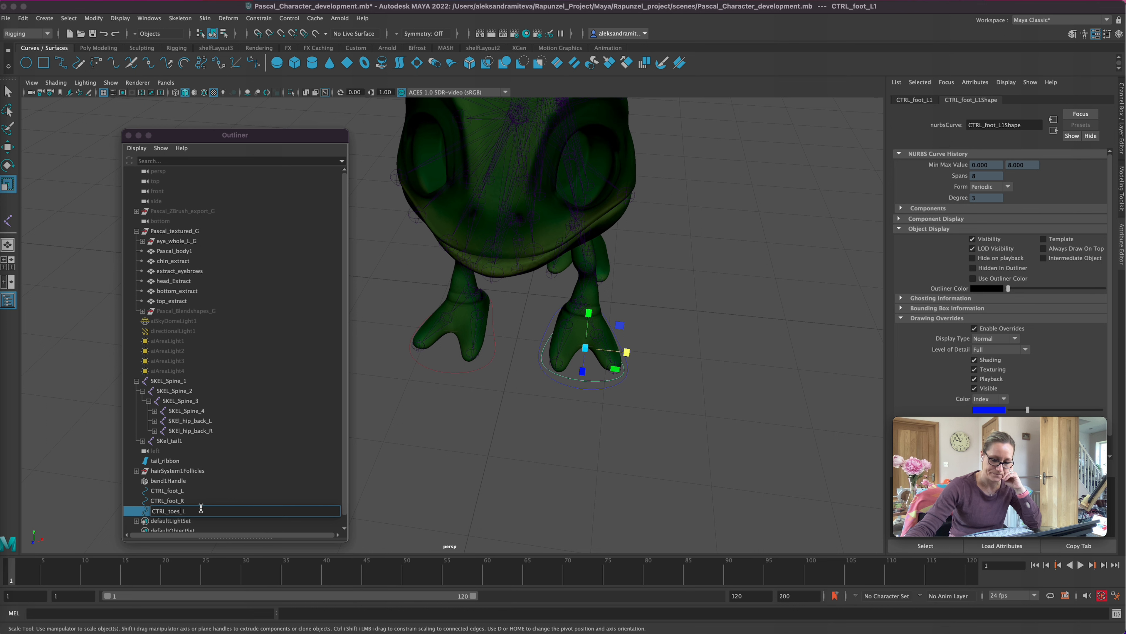
key("Return")
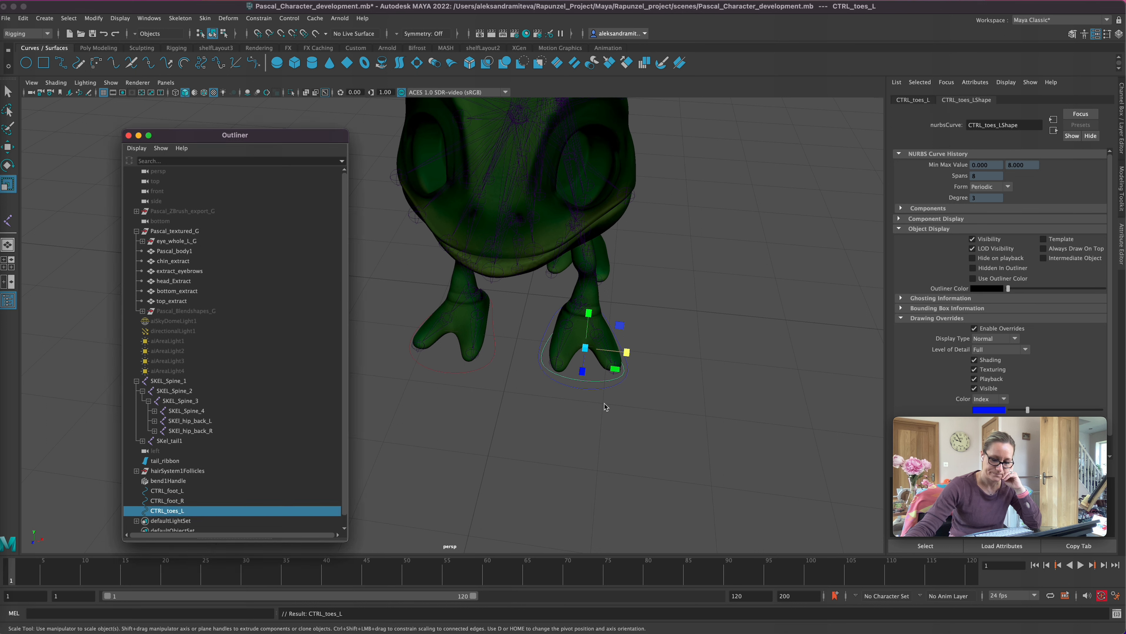
Duplicate CTRL_toes_L and move the copy along X onto the right front foot.
key("ctrl+d")
key("w")
left_click_drag(626, 353, 498, 354)
left_click_drag(504, 435, 495, 322, "alt")
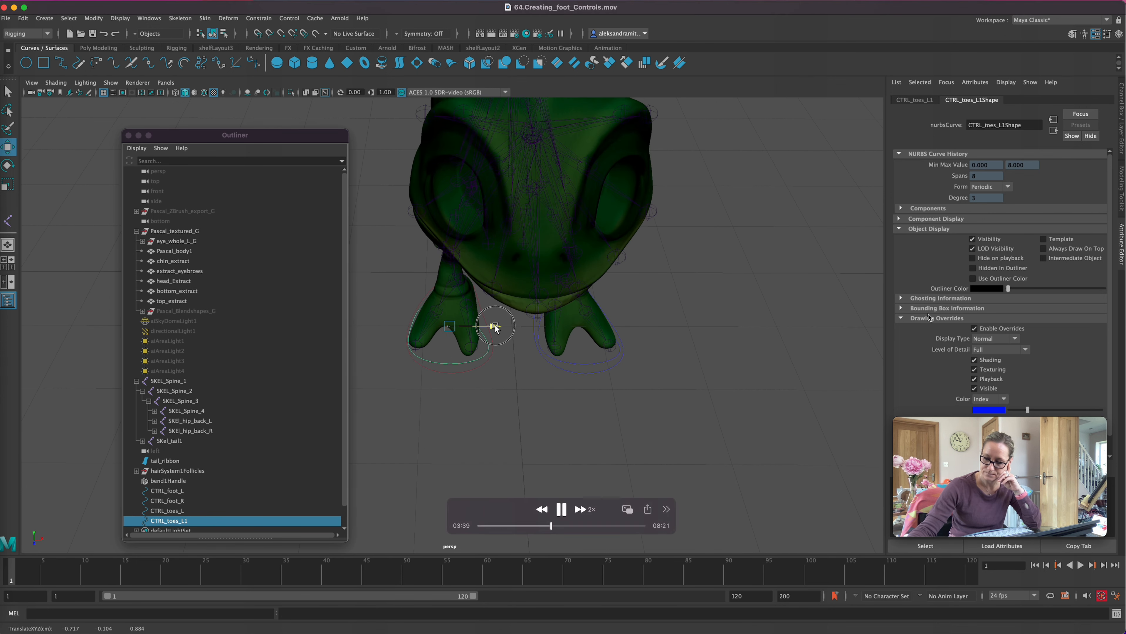
Adjust the control vertices of the copied toes curve to fit around the right front foot.
left_click(1120, 189)
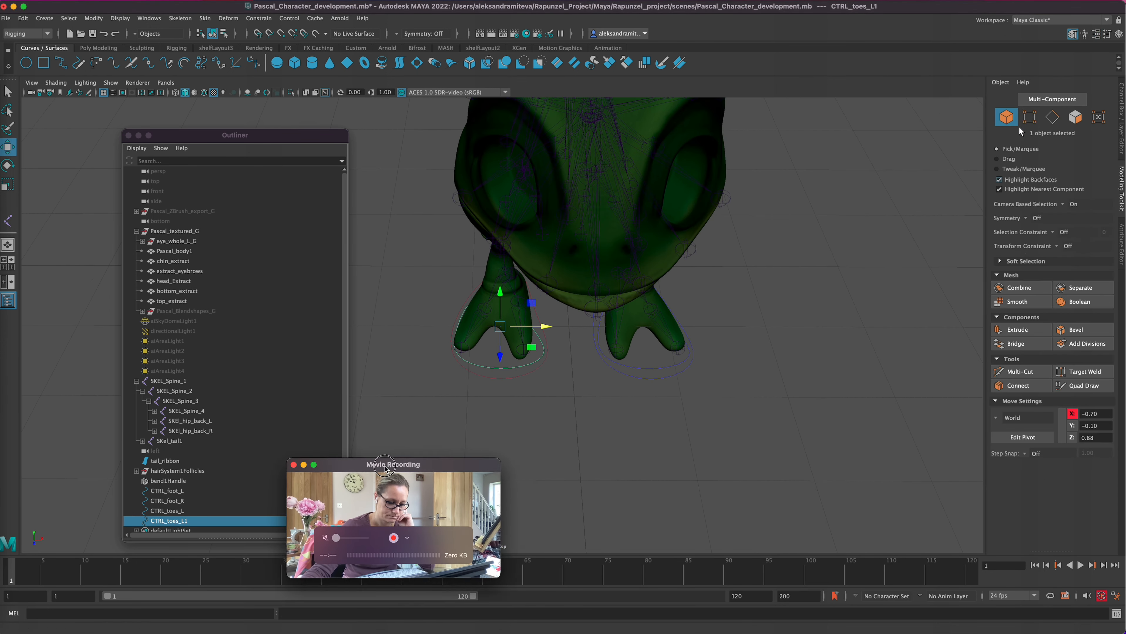
left_click(1029, 117)
key("4")
left_click(523, 316)
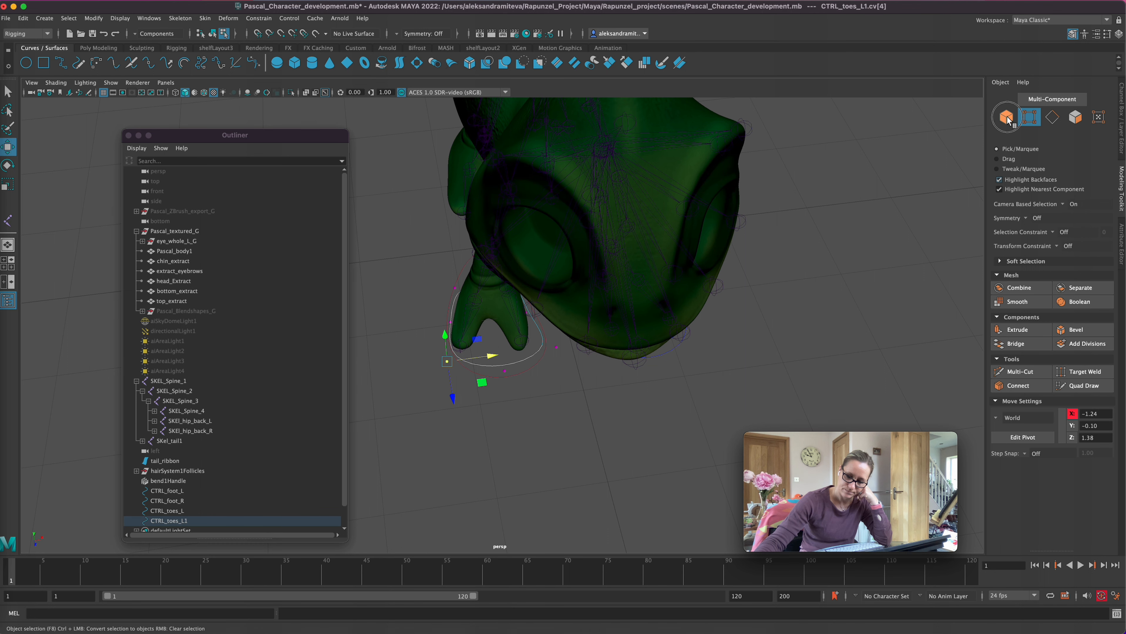
left_click(1008, 117)
Rename the copied toes curve on the right front foot as CTRL_toes_R.
left_click_drag(345, 438, 344, 464)
double_click(187, 503)
left_click(199, 499)
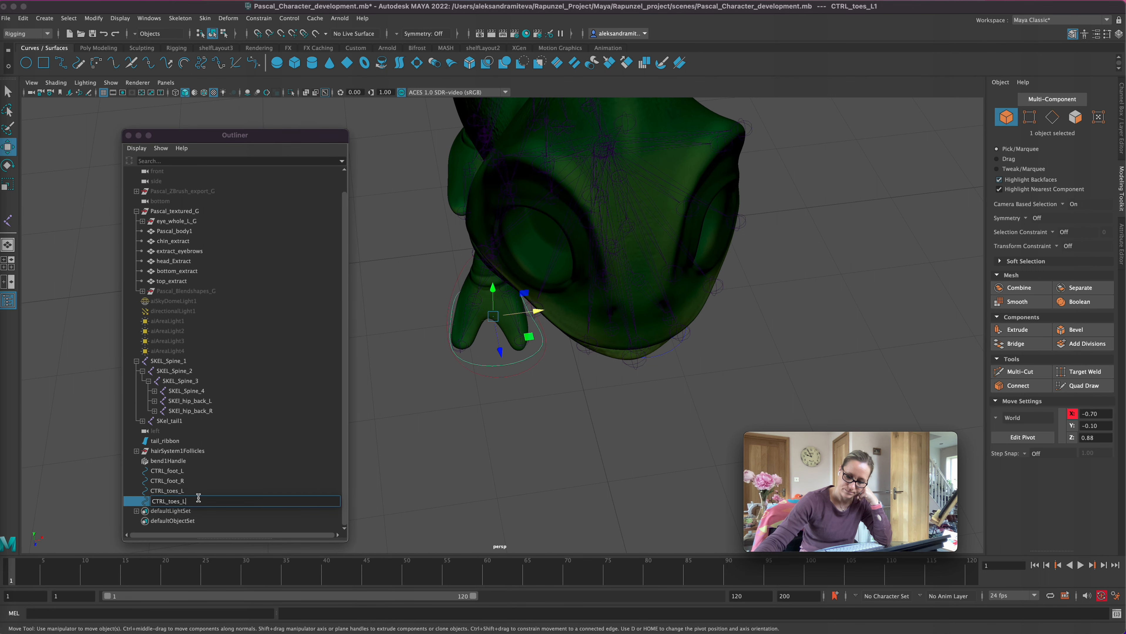
type("R")
key("Return")
Set the drawing override color of CTRL_toes_R to red and save the scene.
left_click(1120, 231)
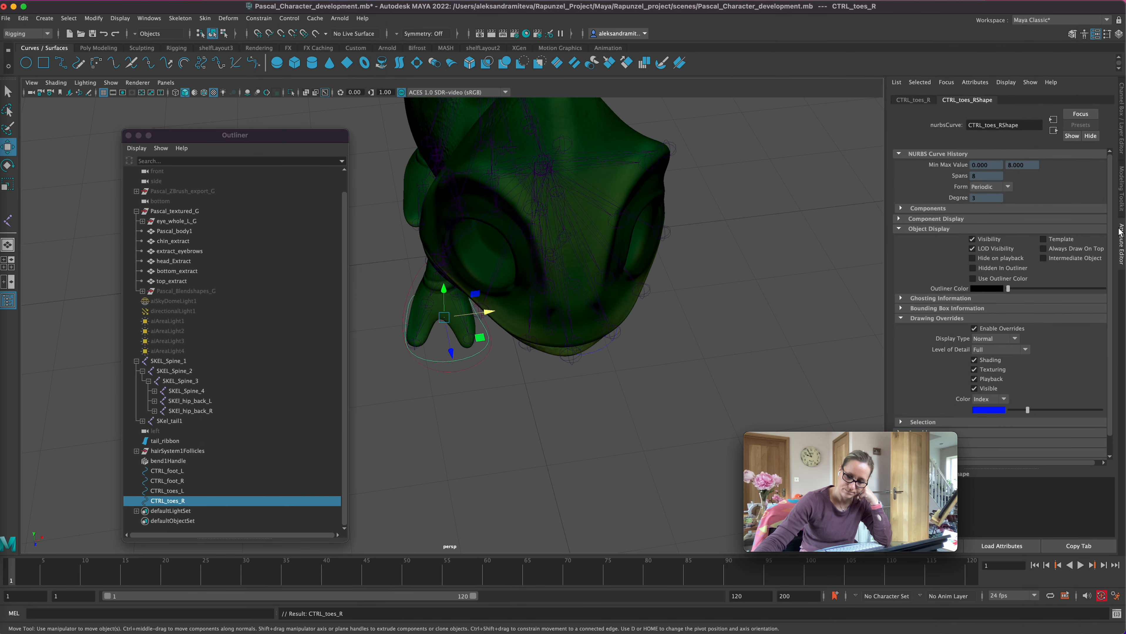
left_click(1028, 411)
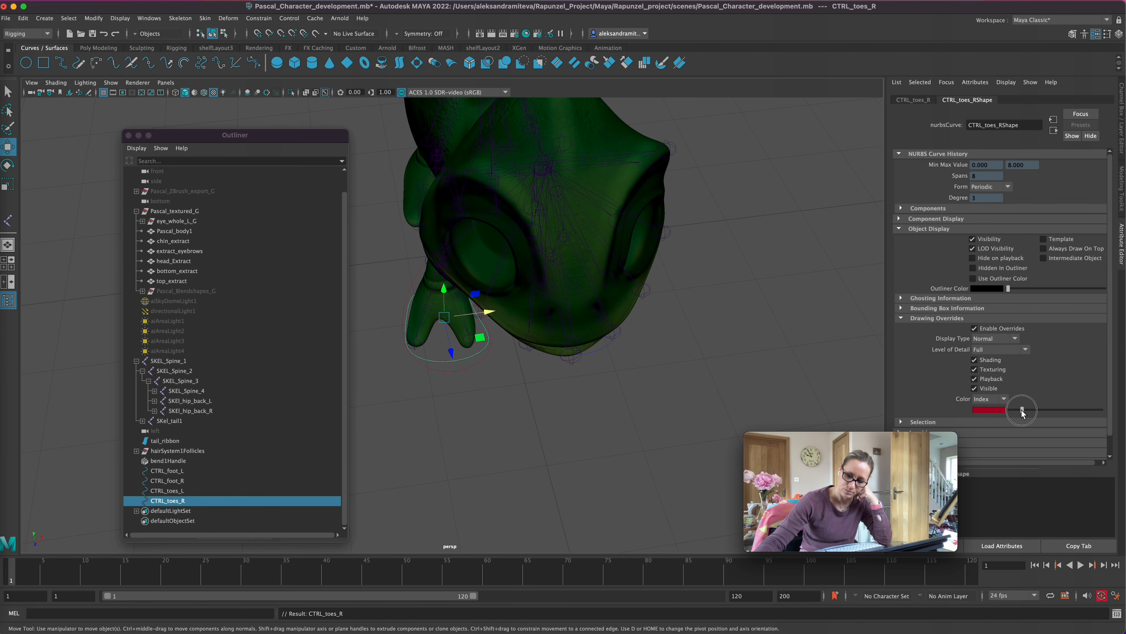
left_click(704, 445)
key("super+s")
Duplicate CTRL_toes_L, scale the copy down, and move it back to the heel of the left front foot.
left_click_drag(650, 475, 583, 396, "alt")
left_click(542, 439)
key("ctrl+d")
key("r")
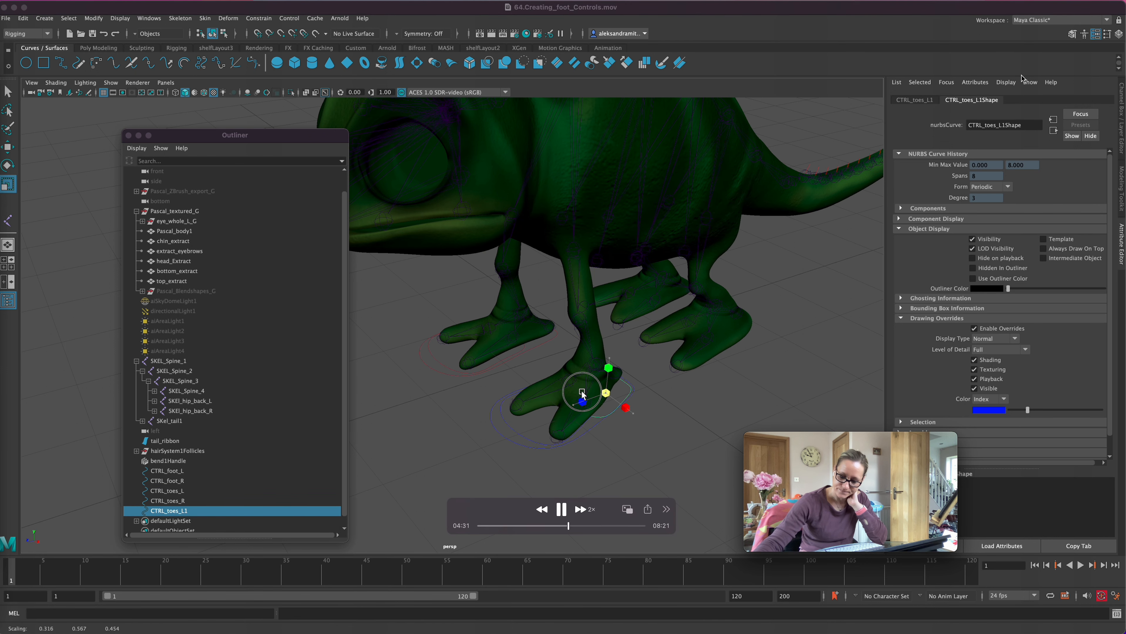
left_click_drag(691, 444, 660, 410, "alt")
key("w")
left_click_drag(546, 329, 626, 503, "alt")
Pull the rear control vertices of CTRL_foot_L and CTRL_foot_R back behind the front heels.
left_click(1121, 181)
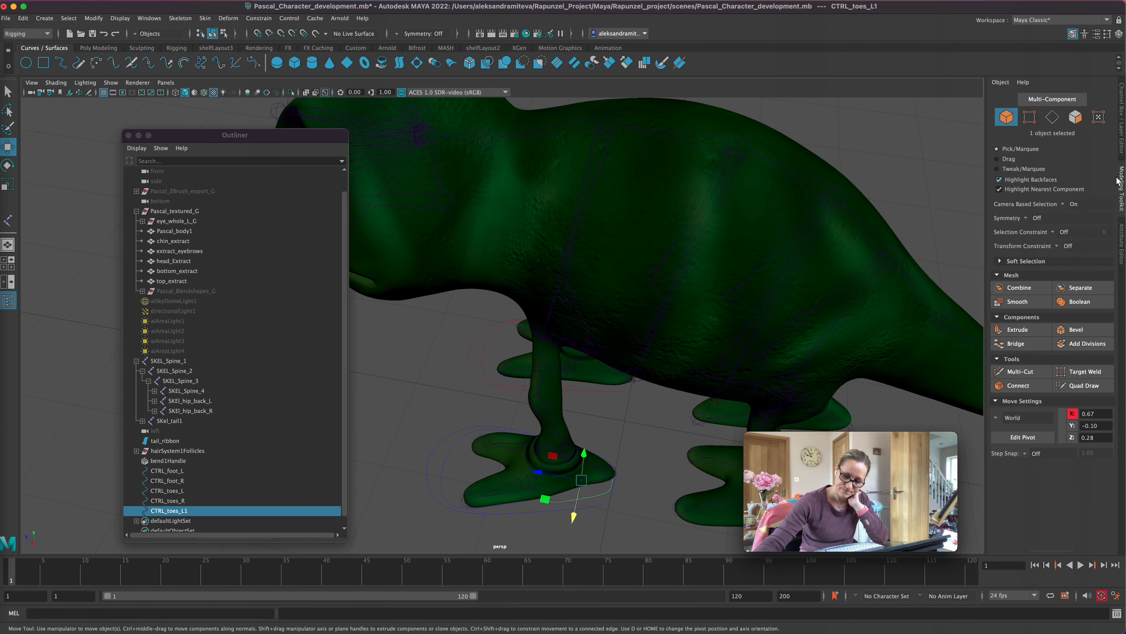
left_click(1029, 119)
left_click_drag(609, 463, 630, 495)
left_click_drag(570, 472, 619, 493)
left_click(640, 502)
mouse_move(652, 411)
left_mouse_down("alt")
mouse_move(663, 428)
mouse_move(633, 365)
mouse_move(648, 402)
left_mouse_up("alt")
left_click_drag(596, 376, 605, 379)
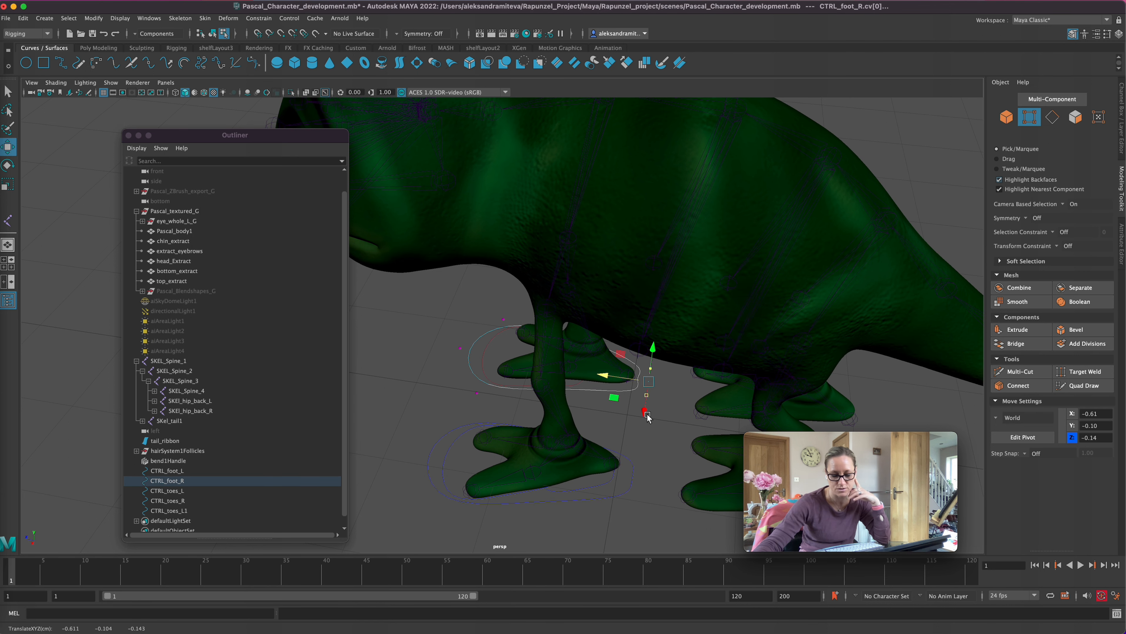
Try to scale the rear control vertices of CTRL_foot_R along X, and undo the attempt.
key("4")
key("q")
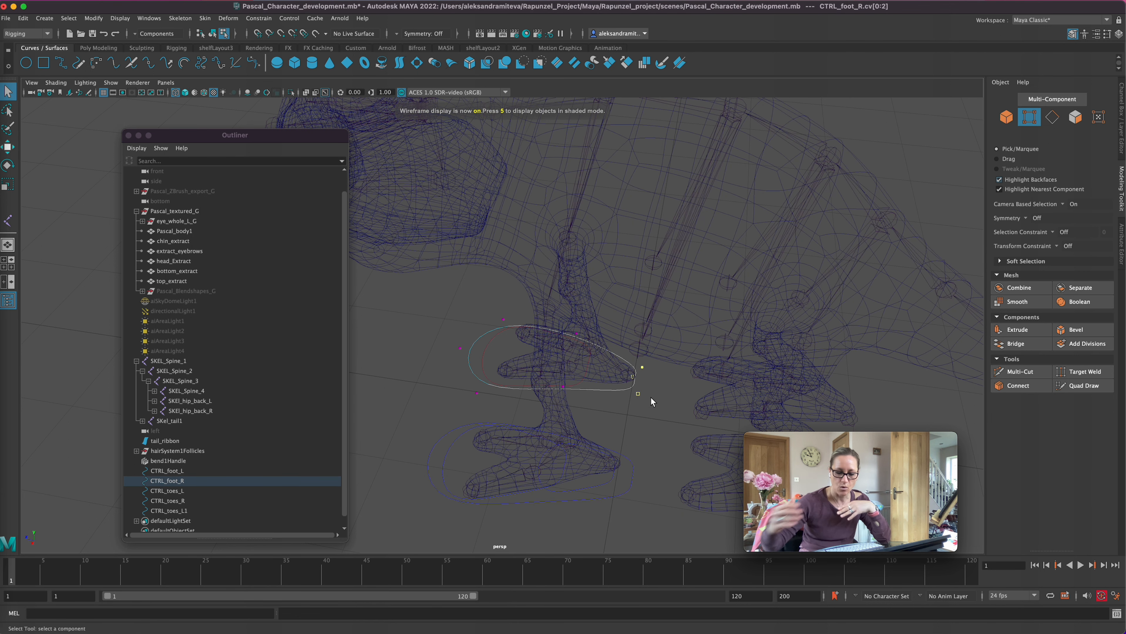
key("6")
key("w")
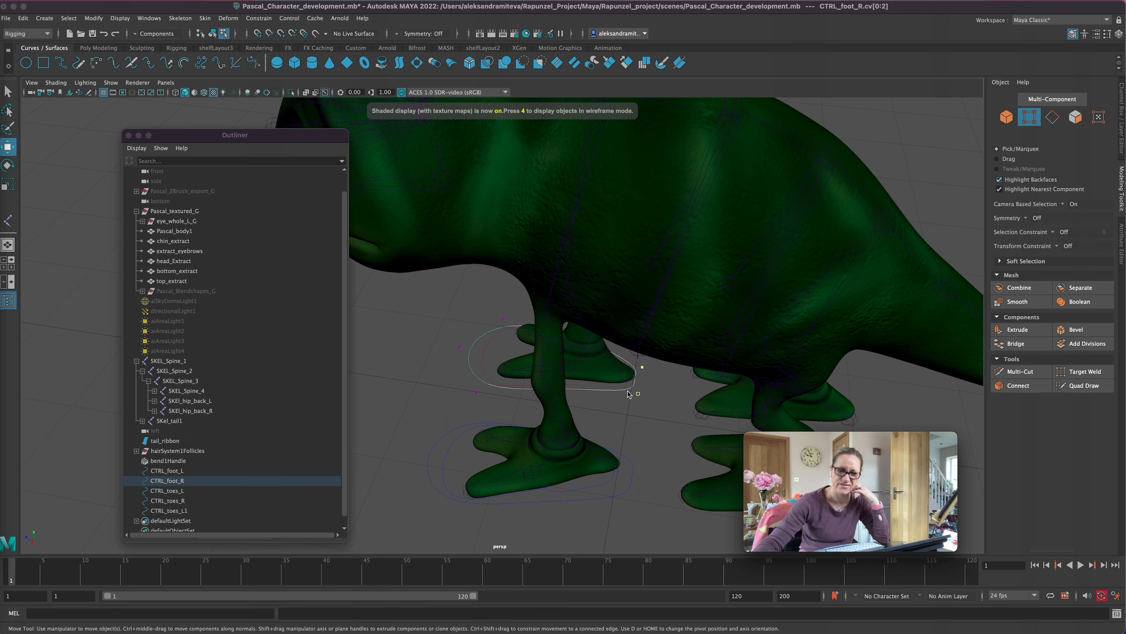
key("r")
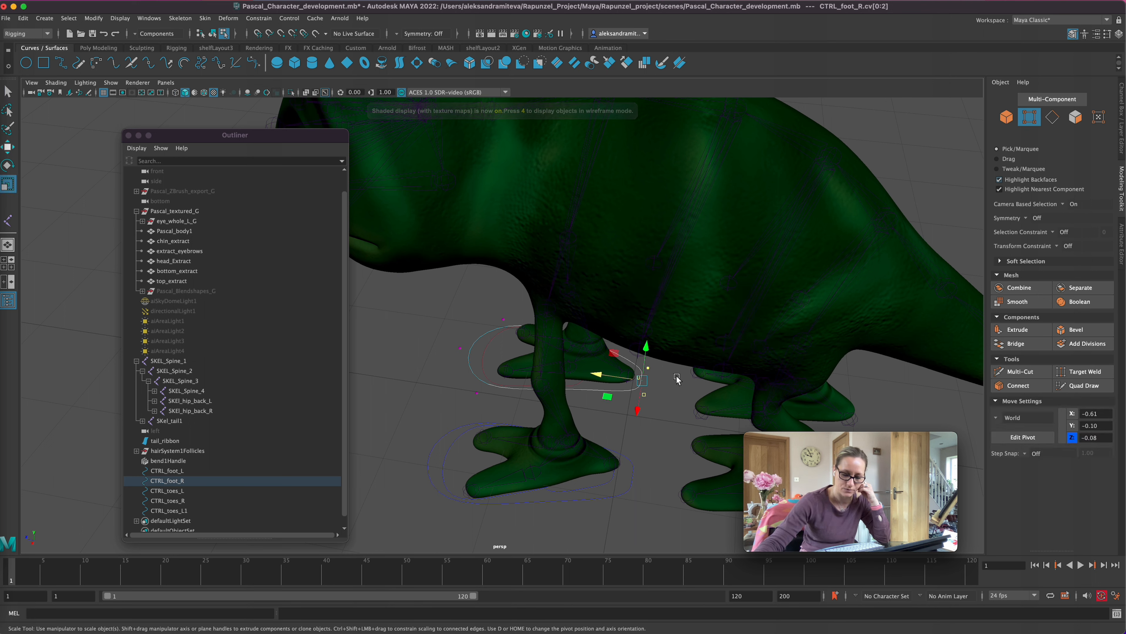
left_click_drag(637, 410, 632, 430)
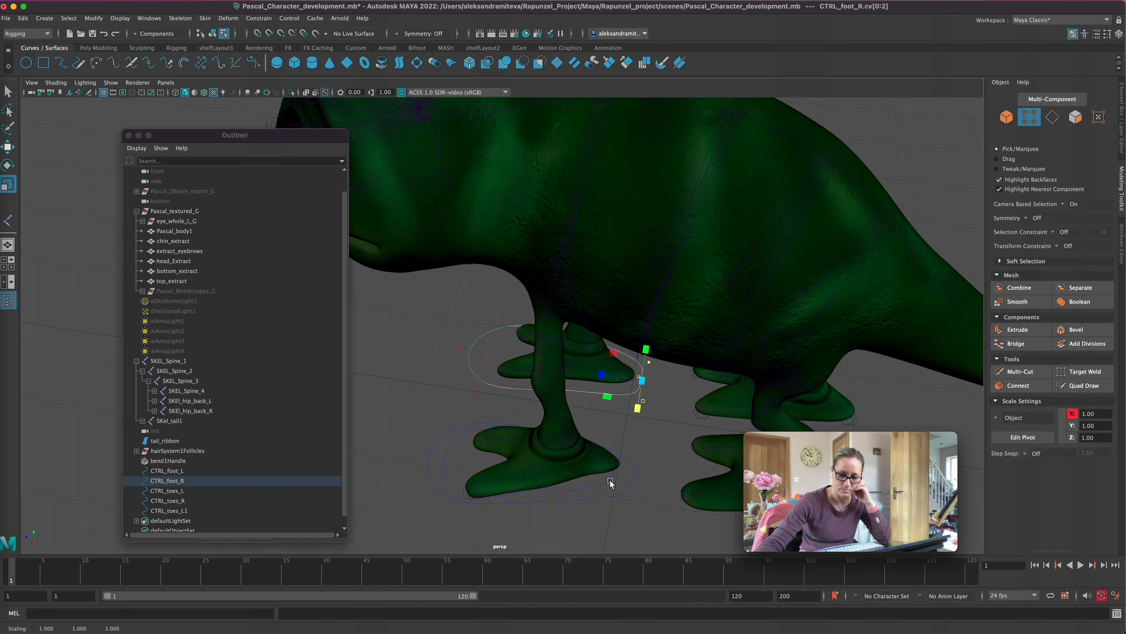
key("super+z")
key("super+z")
left_click_drag(615, 470, 710, 462)
key("super+z")
Adjust the scale and position of the copied toe control so it sits around the left front heel.
key("w")
key("F8")
key("r")
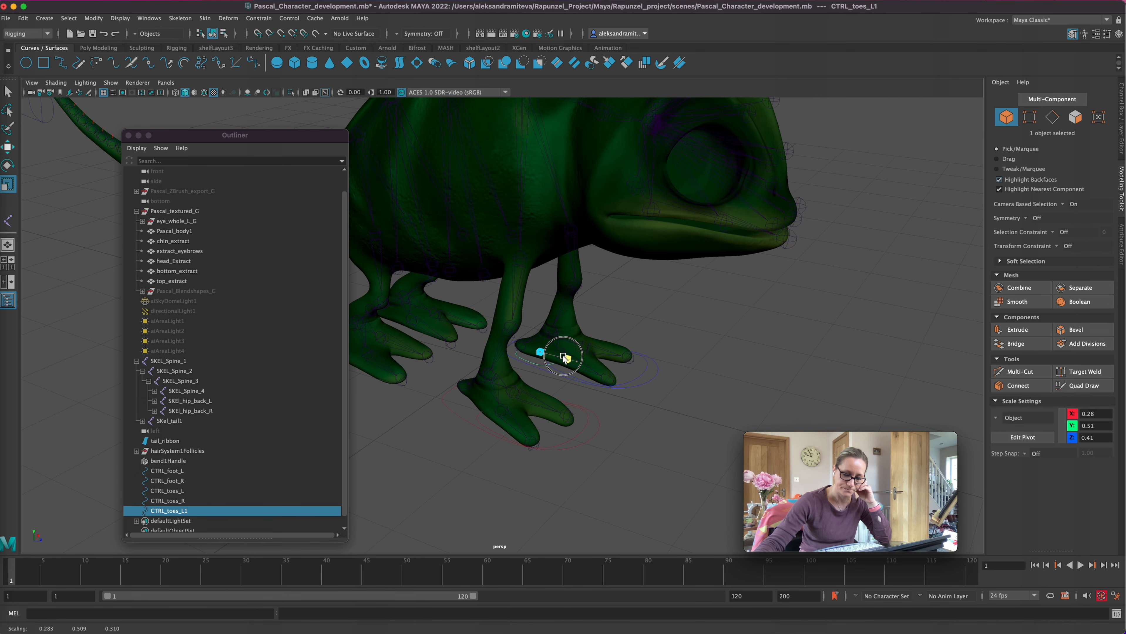
key("w")
left_click_drag(561, 353, 713, 475)
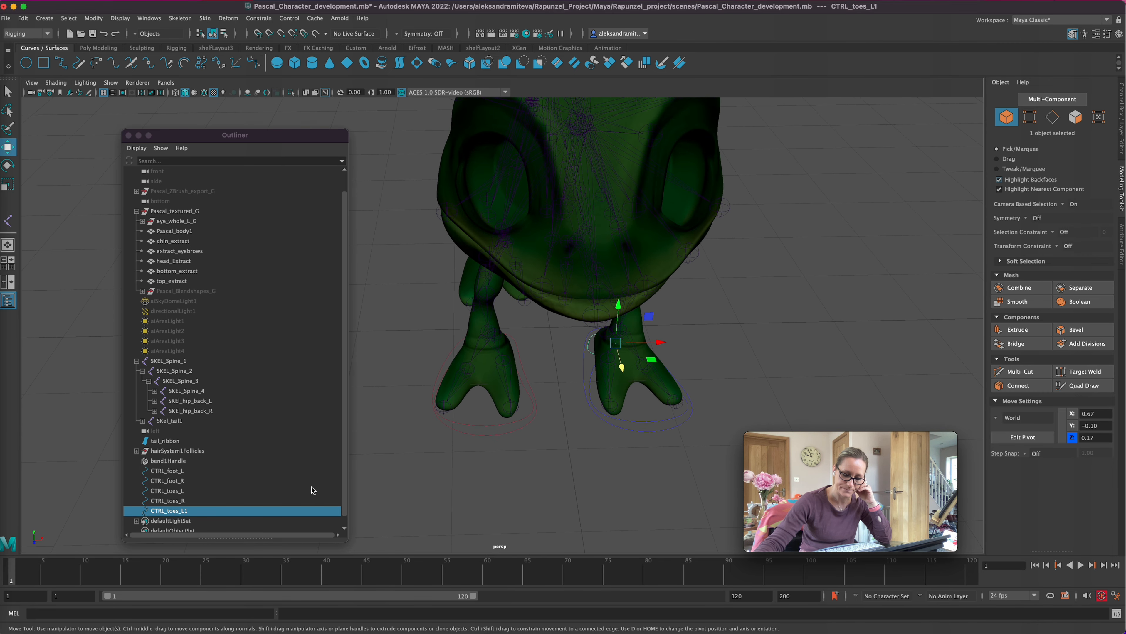
Rename the copied control at the left front heel as CTRL_heel_L.
double_click(196, 511)
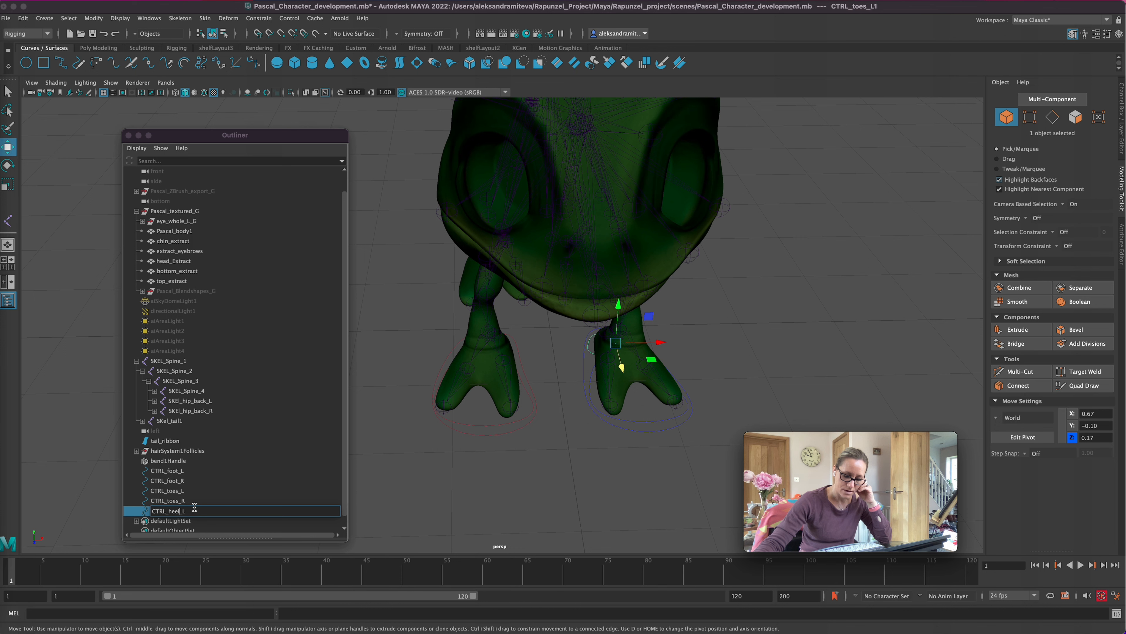
type("CTRL_heel_L")
key("Return")
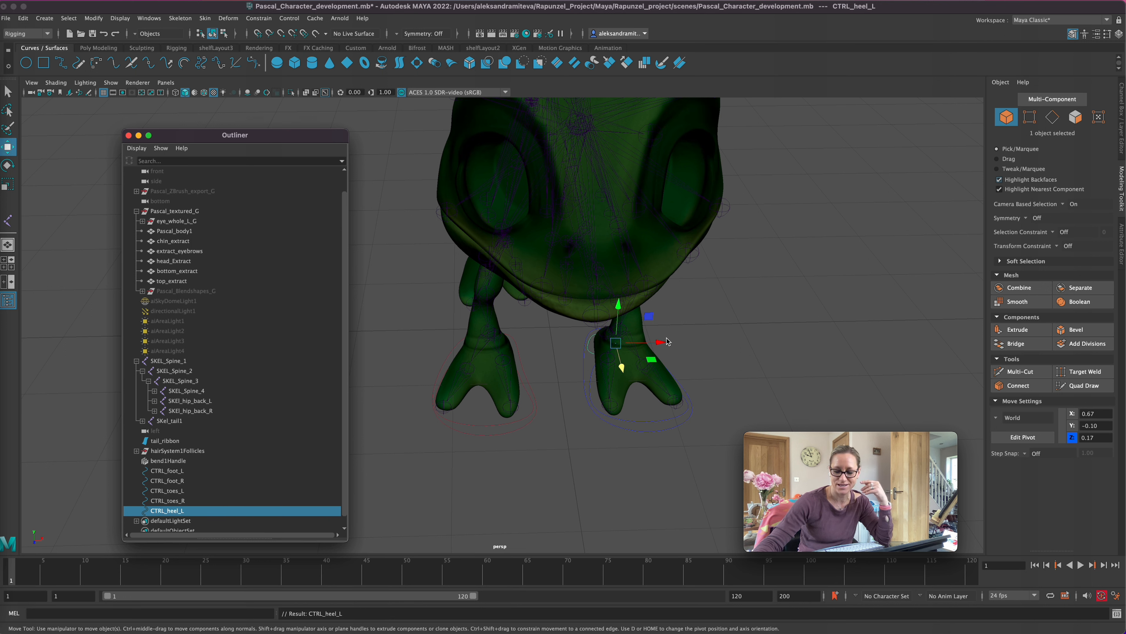
Duplicate CTRL_heel_L and move the copy along X to the heel of the right front foot.
key("ctrl+d")
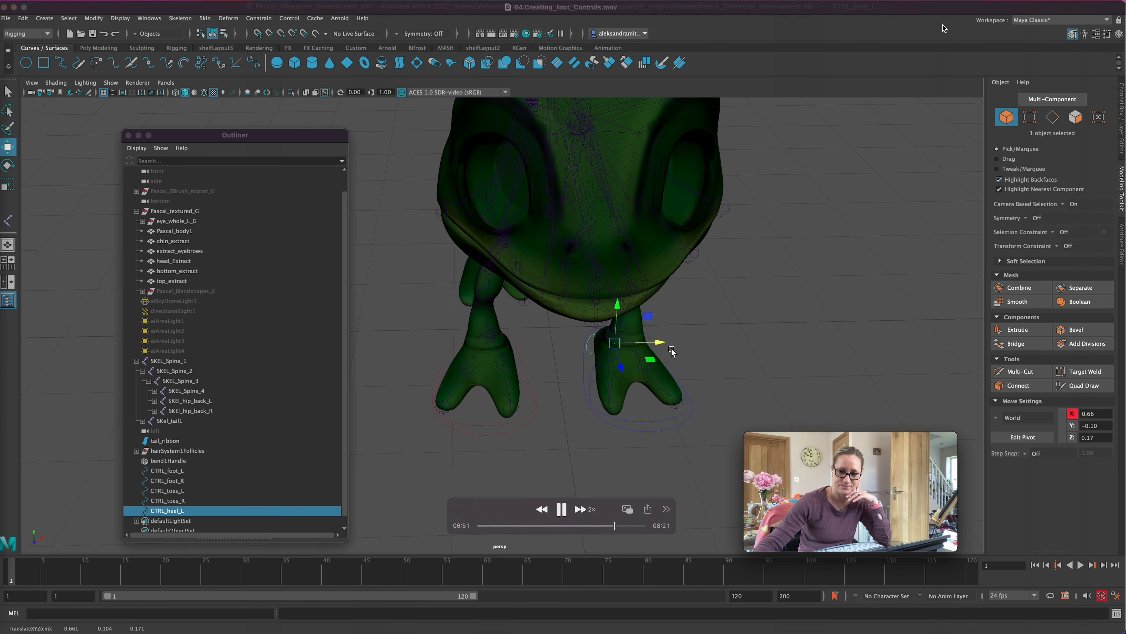
left_click_drag(664, 343, 598, 402)
left_click_drag(452, 359, 675, 449, "alt")
Adjust individual control vertices of the copied heel control to shape it around the right front heel.
left_click(1028, 117)
left_click(491, 382)
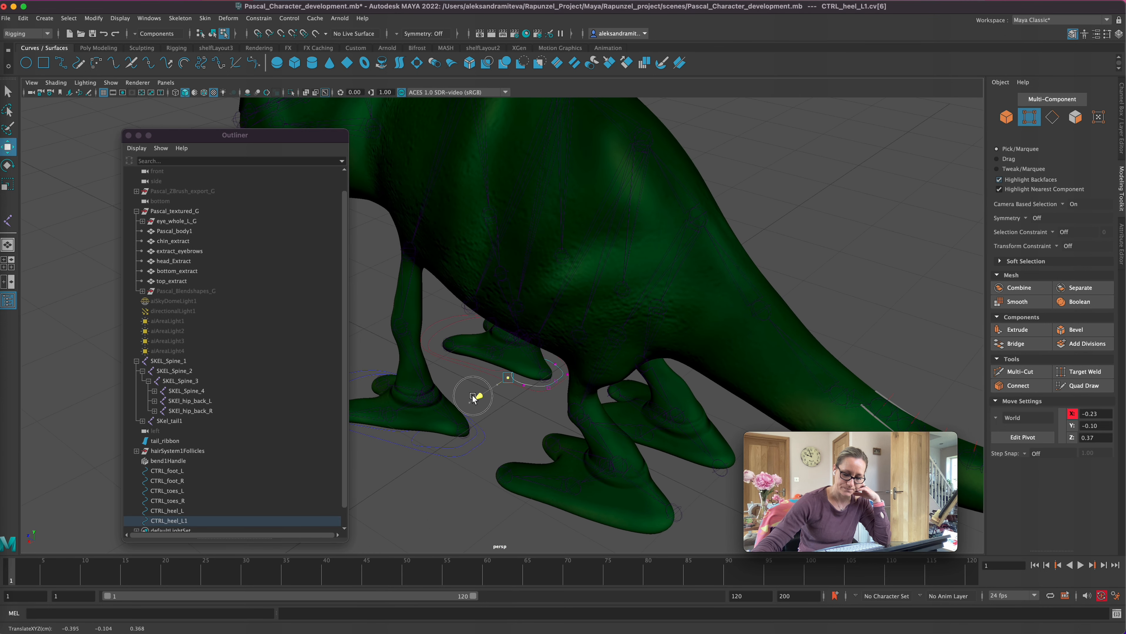
left_click_drag(488, 391, 611, 463, "alt")
left_click(561, 361)
left_click(571, 347)
left_click(517, 350)
left_click(566, 350)
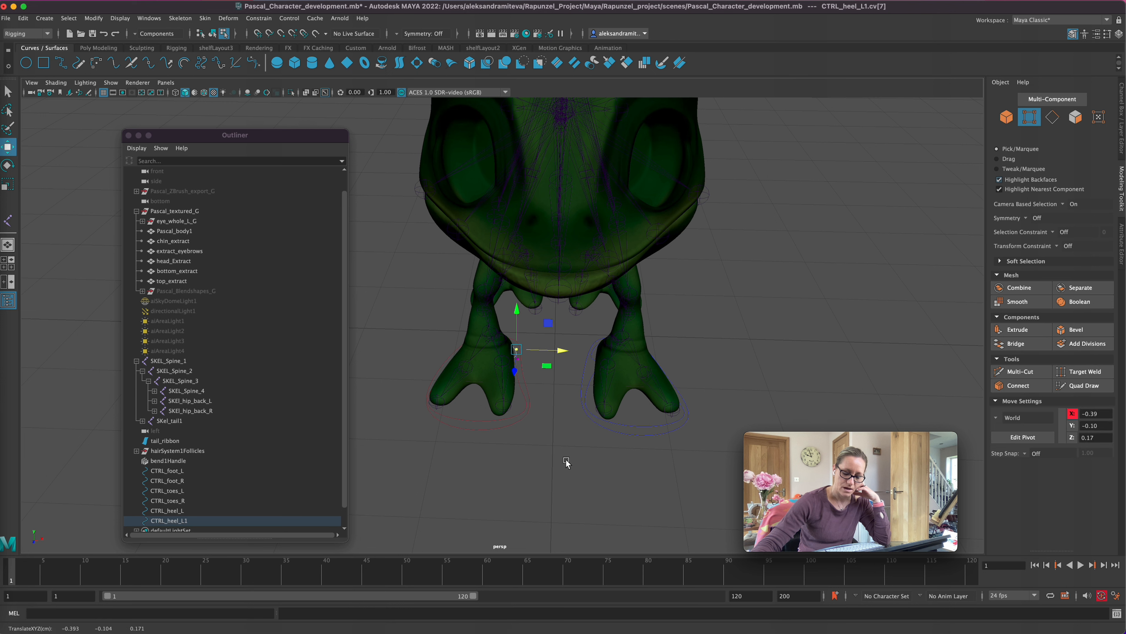
Shift the inner-side control vertices of CTRL_foot_R sideways along X to fit the curve around the foot.
left_click(577, 335)
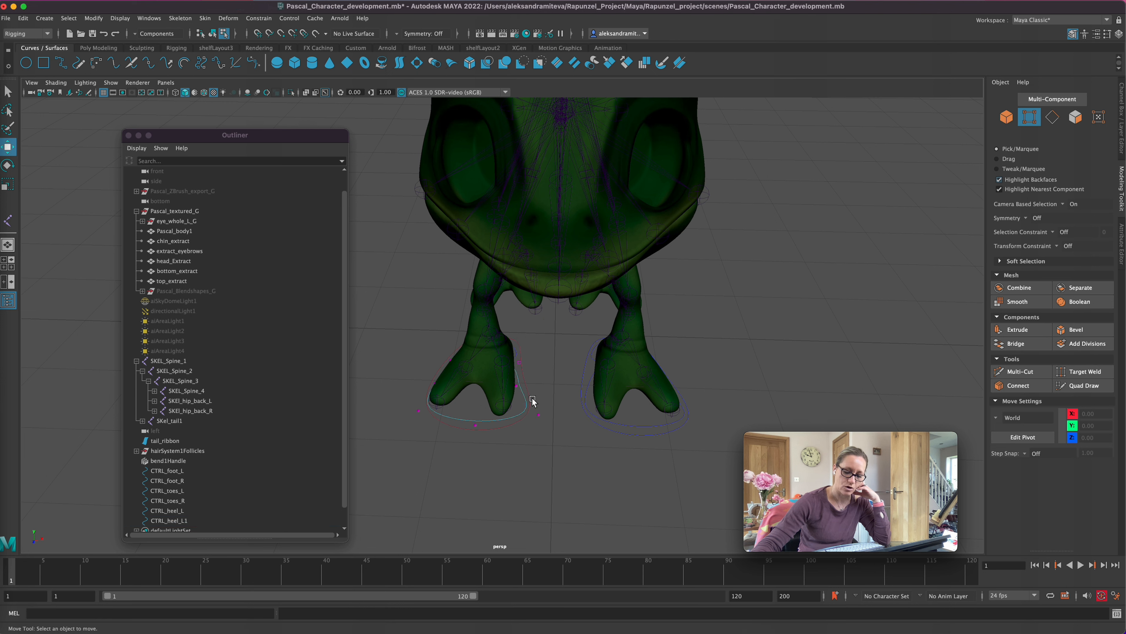
left_click_drag(528, 354, 525, 445, "alt")
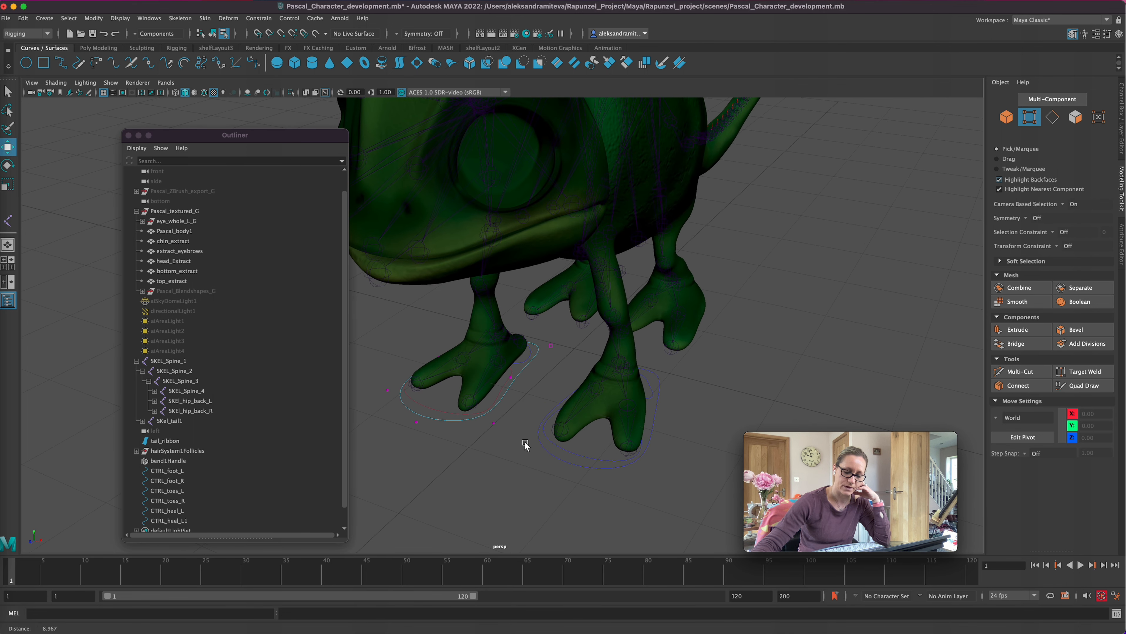
left_click(551, 346)
left_click(511, 377, "shift")
left_click(492, 427, "shift")
left_click_drag(571, 396, 760, 411, "alt")
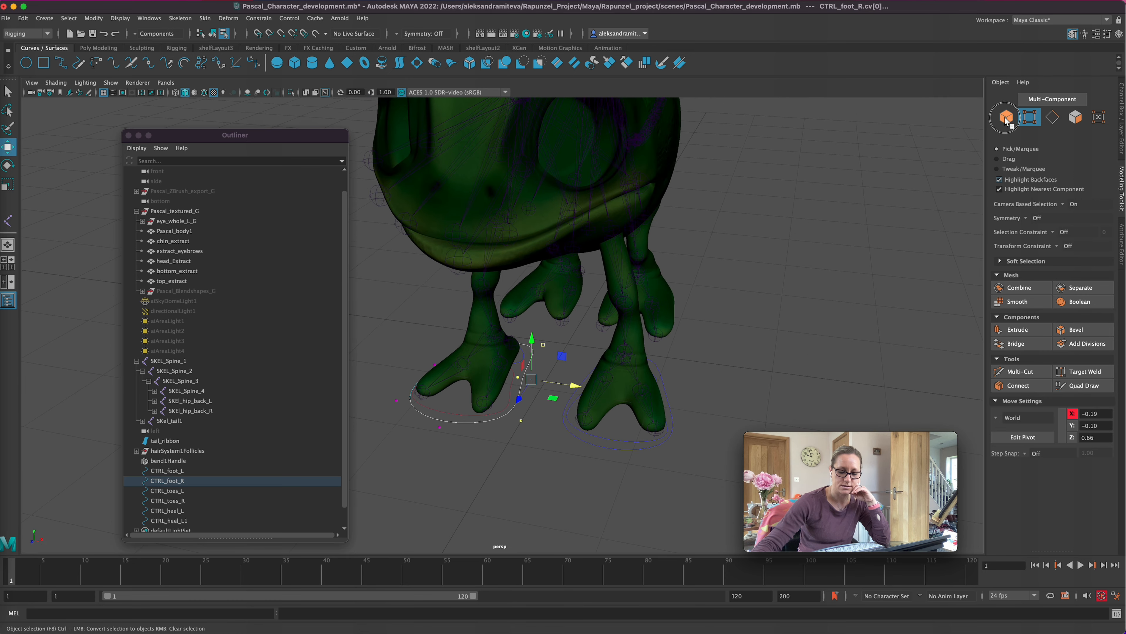
Return to object mode and scale the right front heel control along X to 0.30.
left_click(1005, 117)
left_click(169, 520)
left_click_drag(506, 475, 563, 470, "alt")
key("r")
left_click_drag(526, 338, 532, 339)
Rename the right front heel control as CTRL_heel_R and set its drawing override color to red.
double_click(200, 520)
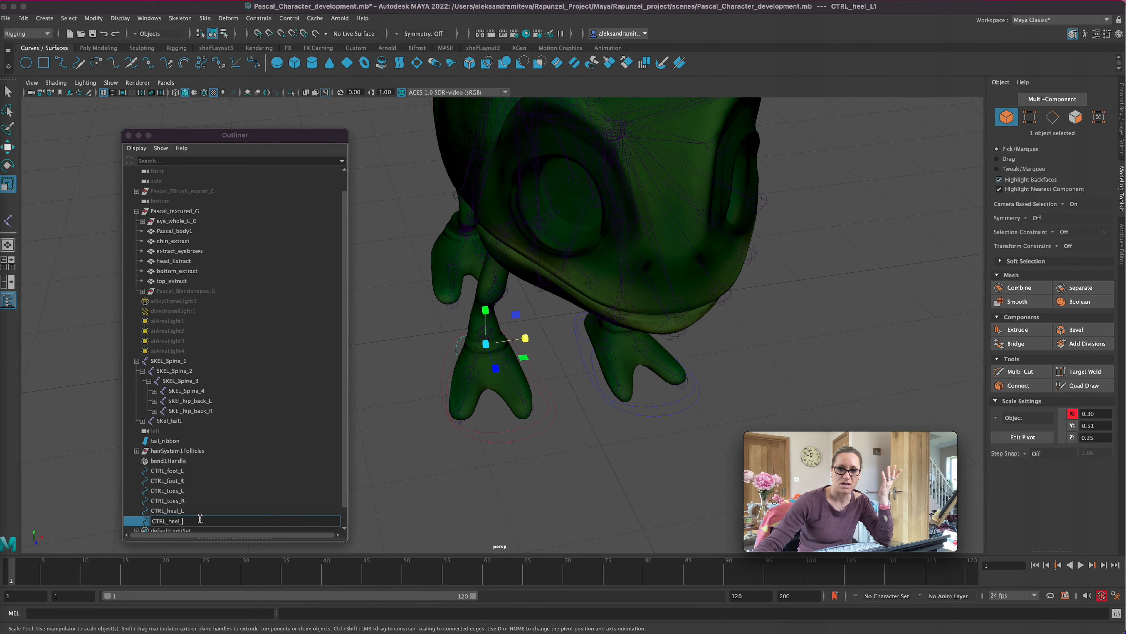
key("Return")
key("ctrl+a")
left_click(1023, 412)
left_click_drag(1024, 412, 1021, 410)
left_click(713, 432)
left_click_drag(714, 432, 685, 473, "alt")
right_click_drag(685, 473, 710, 433, "alt")
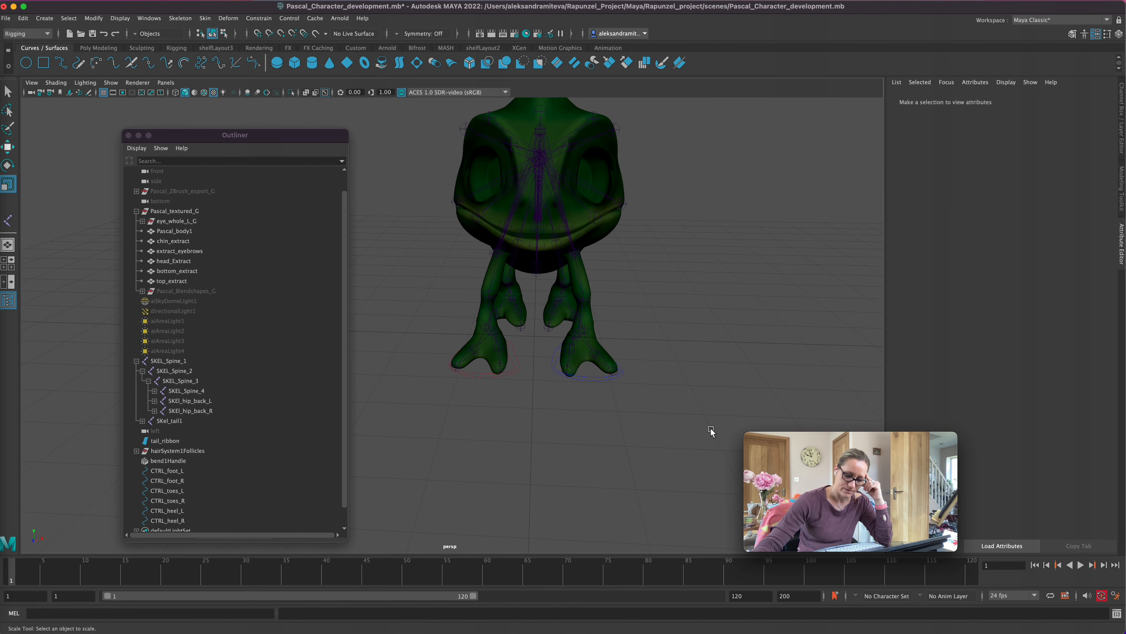
Freeze the transformations of all six foot, toe and heel controls, from CTRL_foot_L to CTRL_heel_R, and save the scene.
scroll(347, 498, "down", 2)
left_click_drag(178, 451, 180, 500)
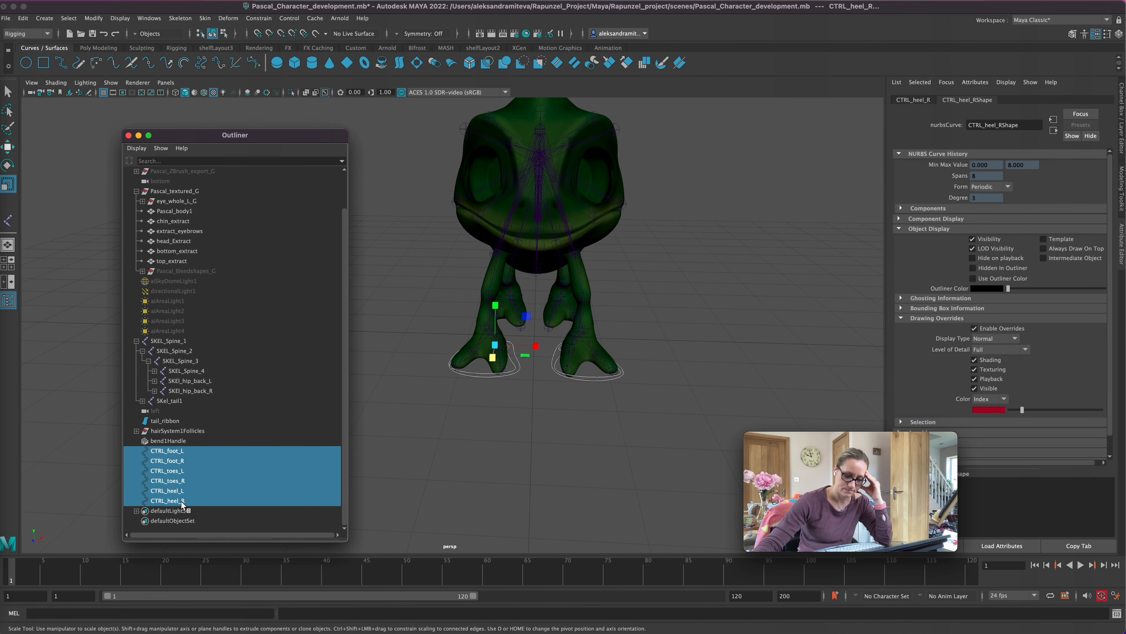
left_click(93, 18)
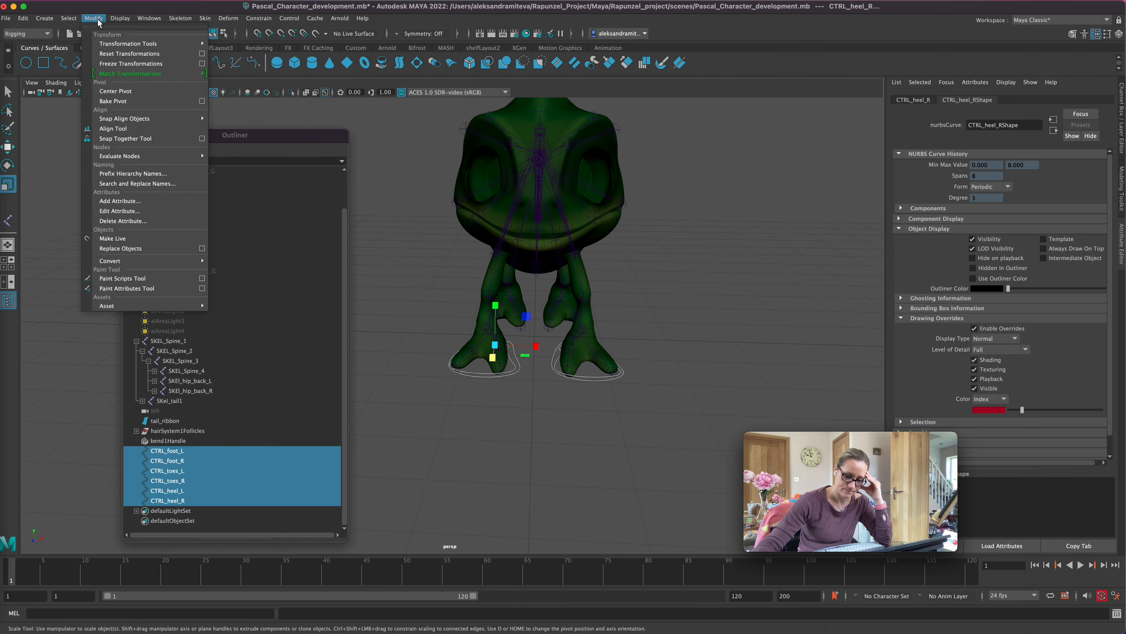
left_click(145, 63)
key("ctrl+a")
left_click(741, 414)
key("ctrl+s")
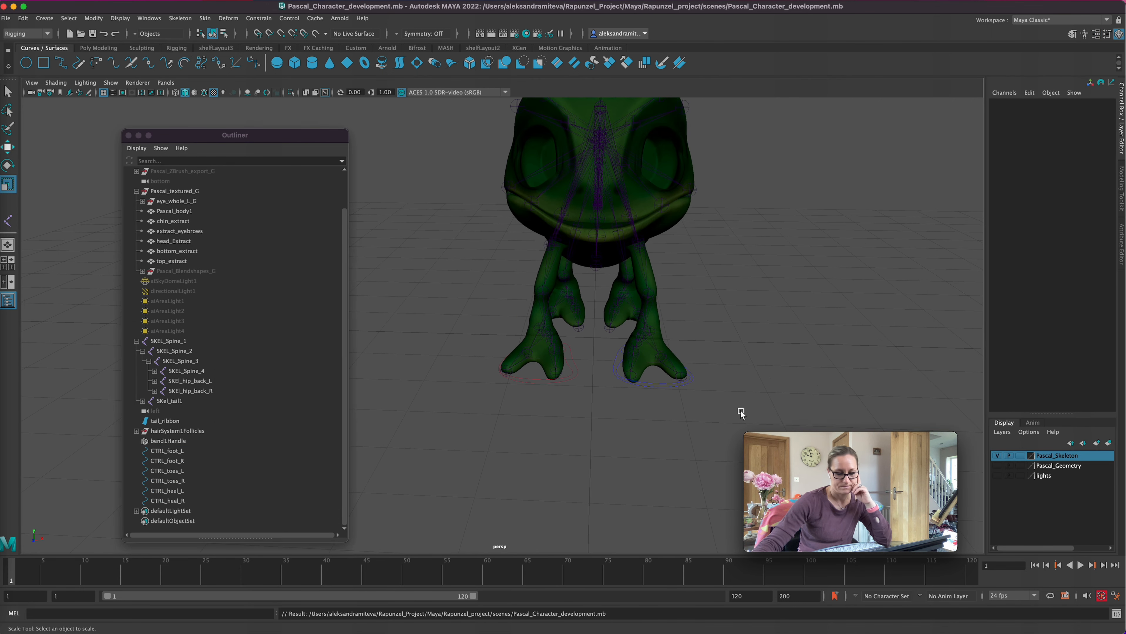